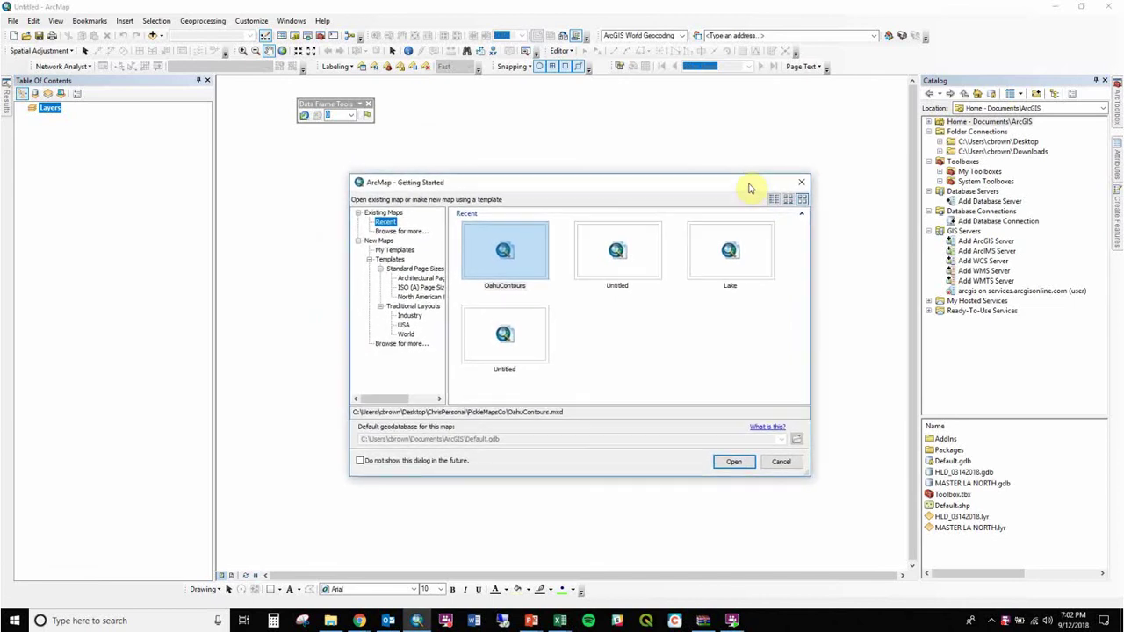
Dismiss the Getting Started window, briefly view the Desktop folder connection's contents in the Catalog, and collapse Folder Connections
{"action": "left_click", "coordinate": [798, 182]}
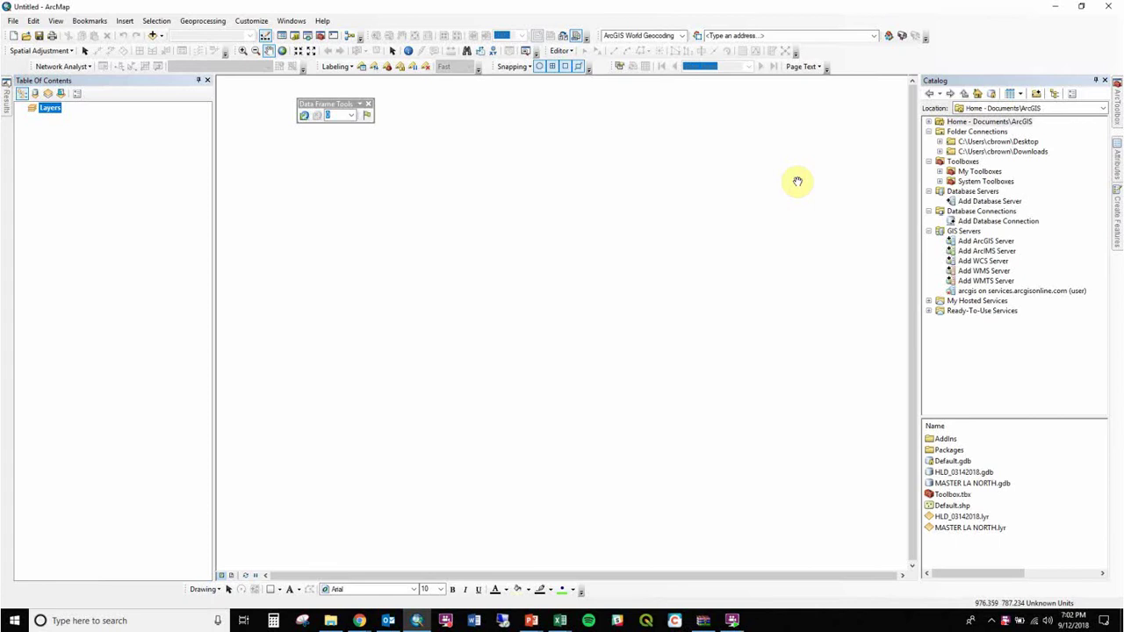
{"action": "left_click", "coordinate": [963, 142]}
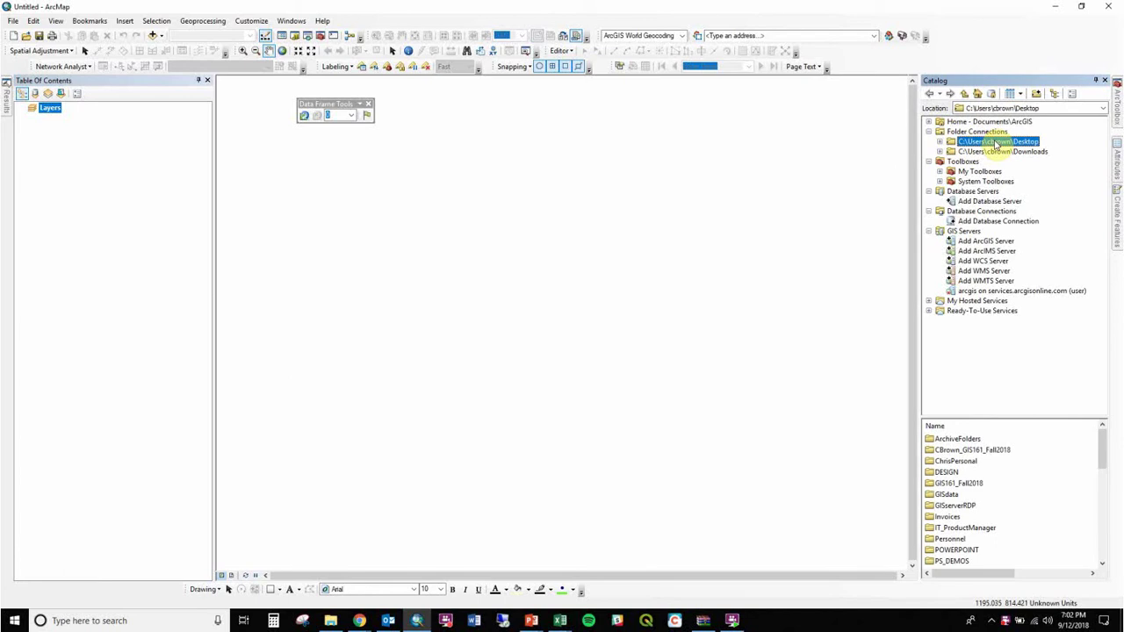
{"action": "left_click", "coordinate": [939, 141]}
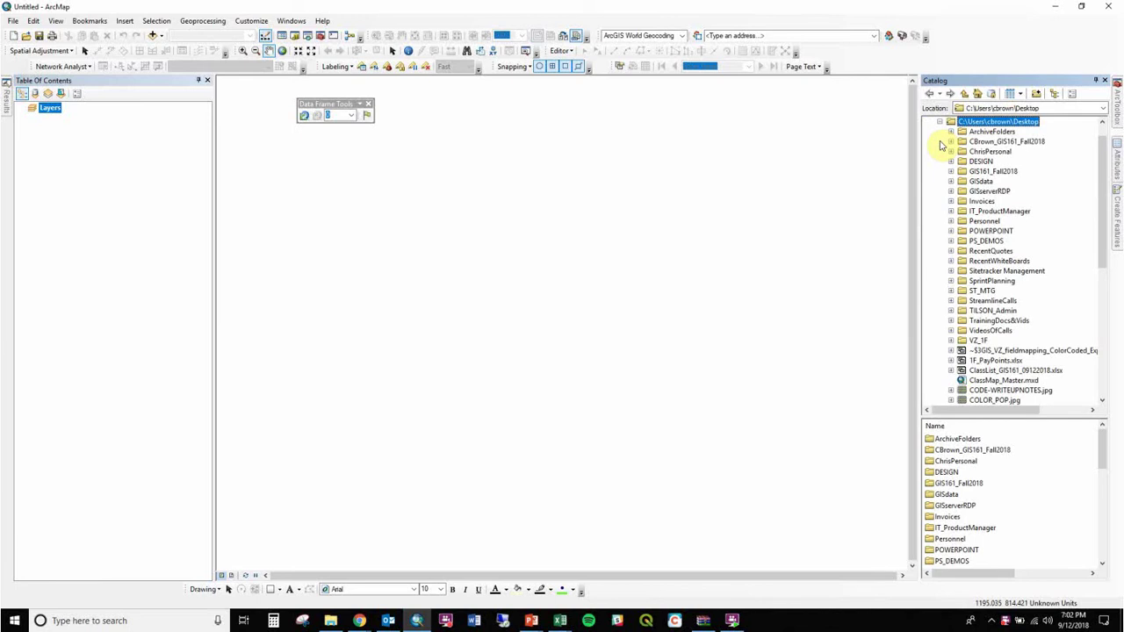
{"action": "left_click", "coordinate": [939, 122]}
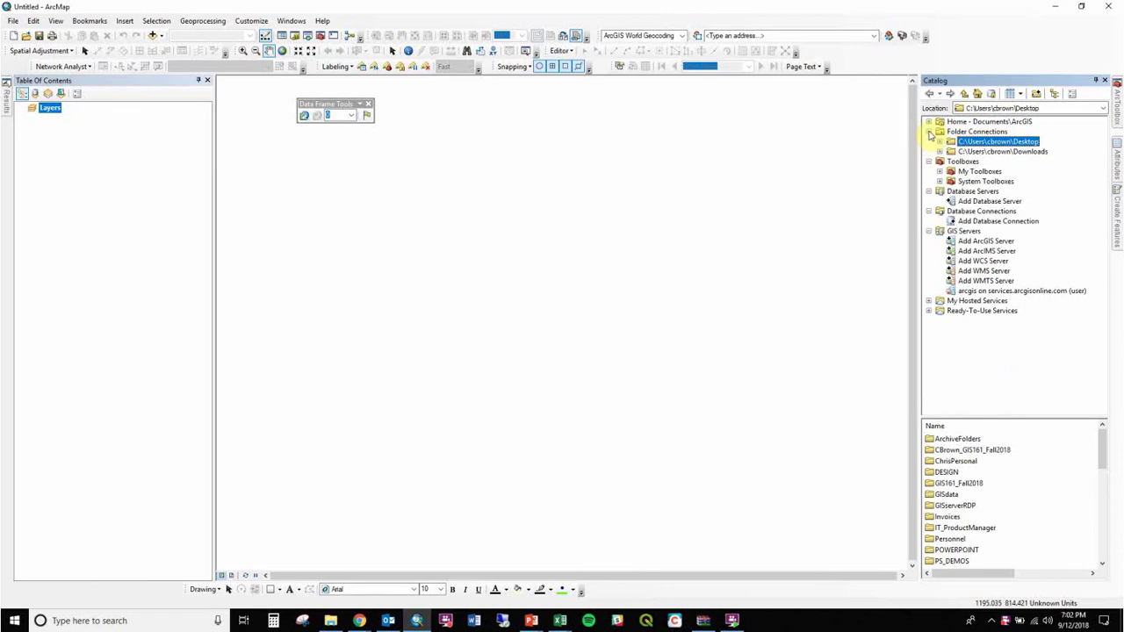
{"action": "left_click", "coordinate": [930, 132]}
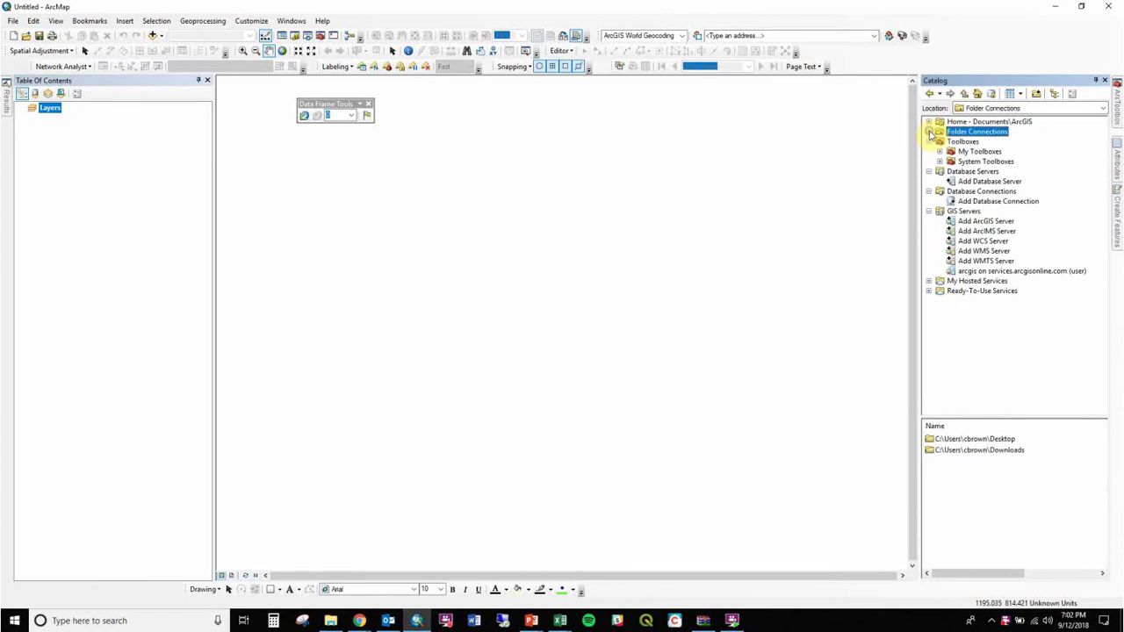
Close and reopen the Catalog window, and create a folder connection to the Desktop folder under This PC
{"action": "left_click", "coordinate": [1097, 80]}
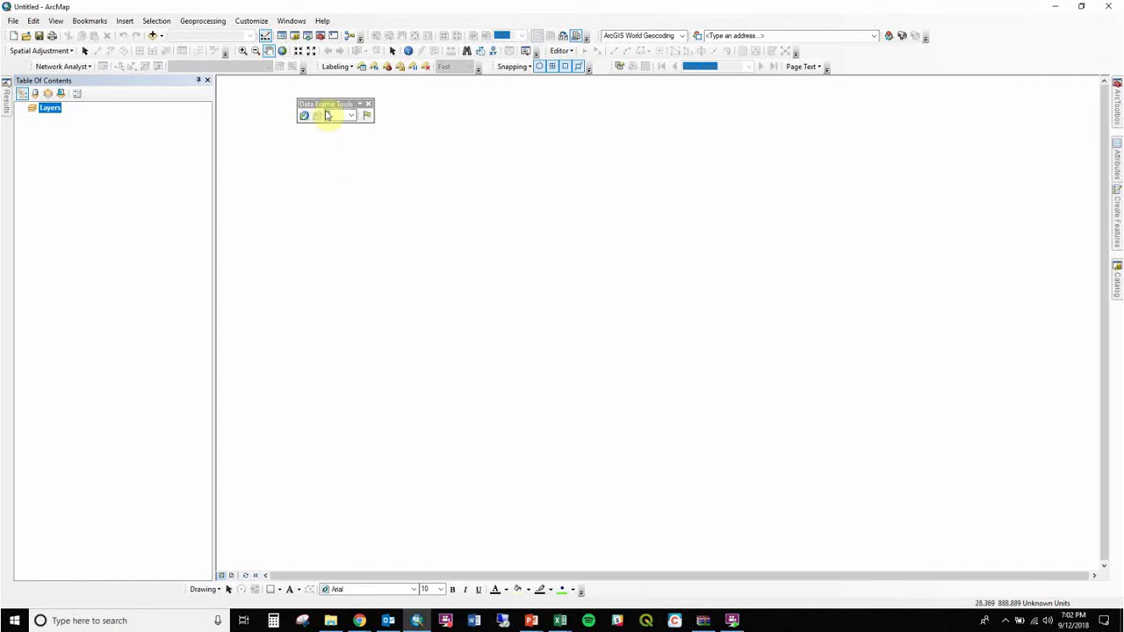
{"action": "left_click", "coordinate": [295, 36]}
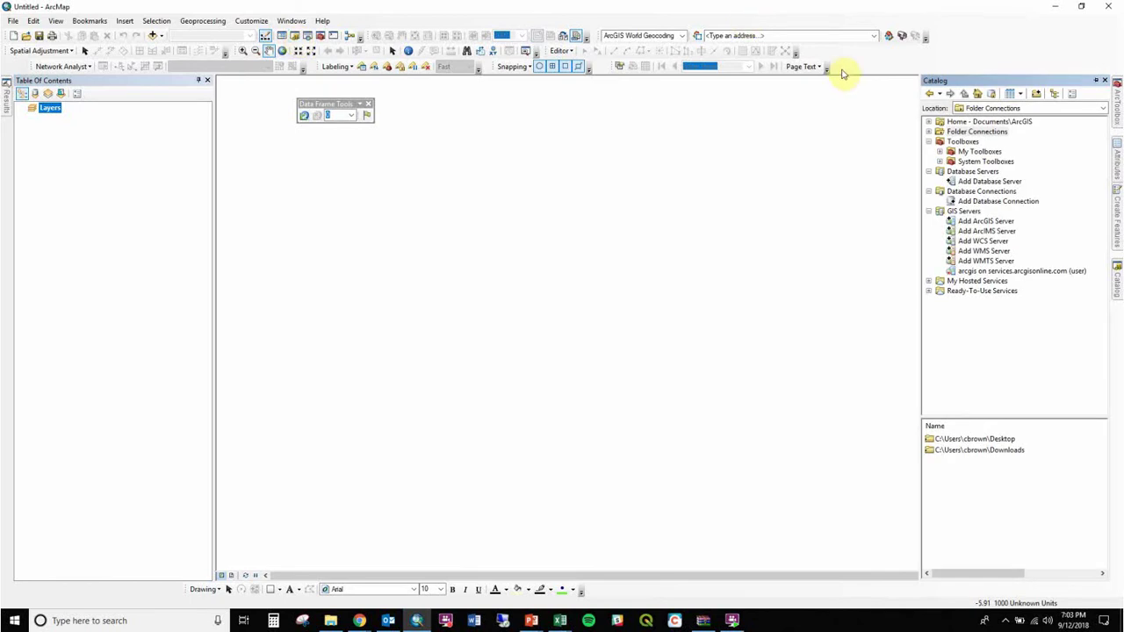
{"action": "left_click", "coordinate": [969, 132]}
{"action": "right_click", "coordinate": [970, 133]}
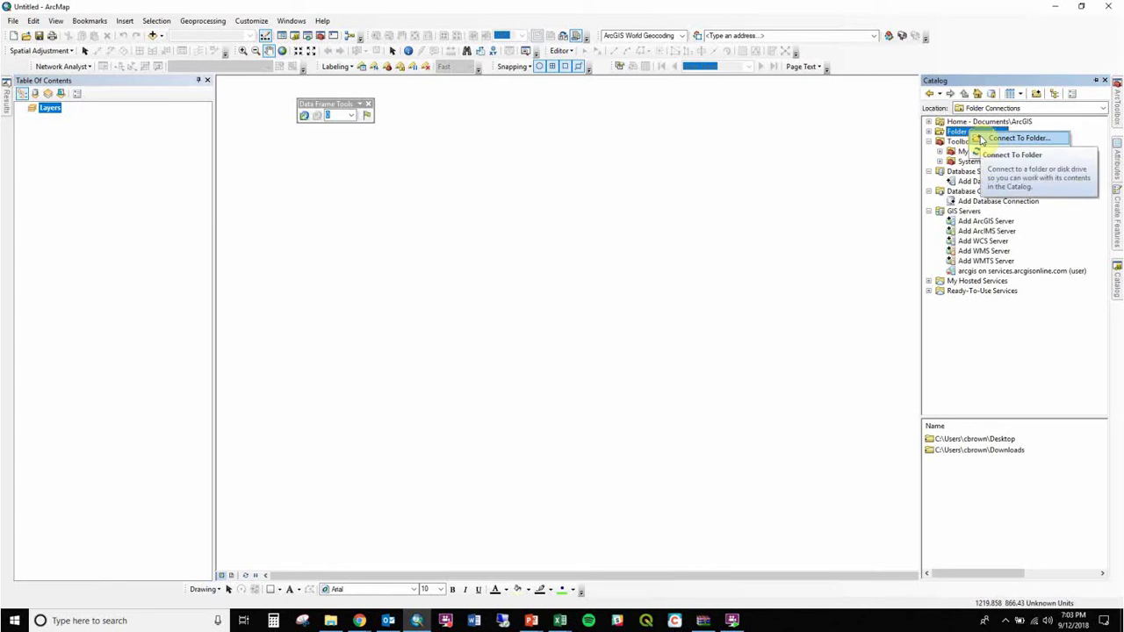
{"action": "left_click", "coordinate": [1010, 138]}
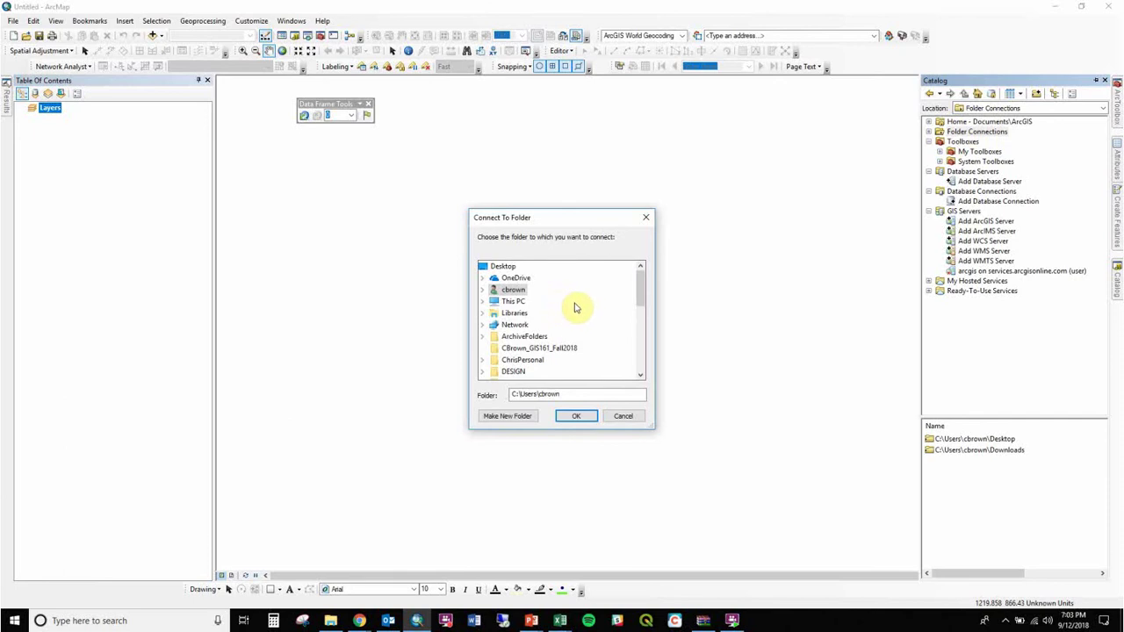
{"action": "left_click", "coordinate": [483, 302]}
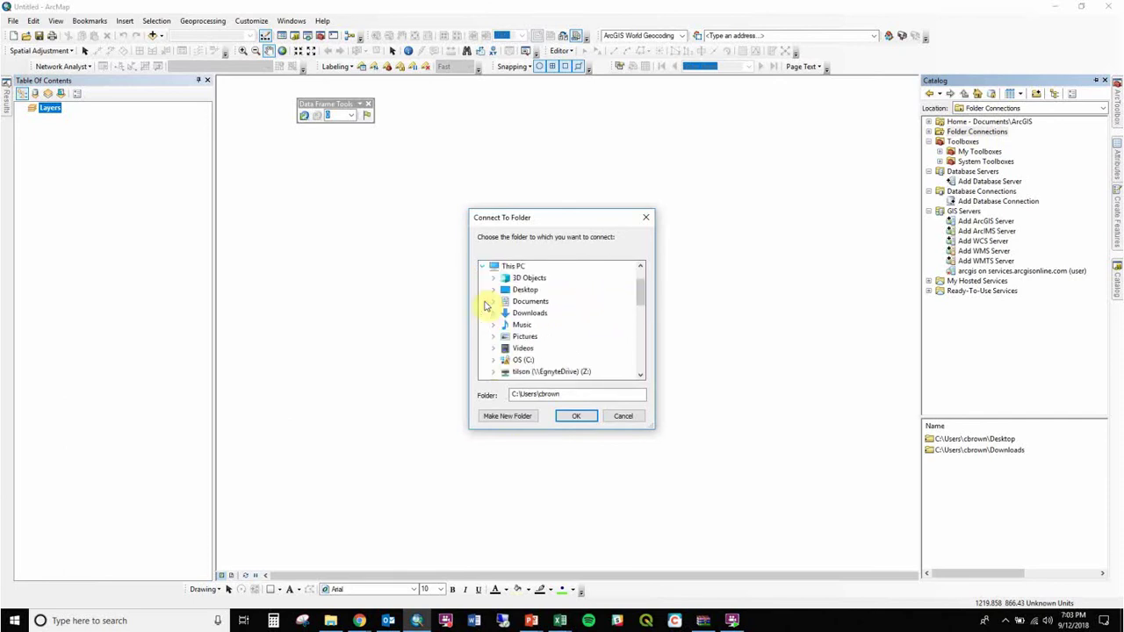
{"action": "left_click", "coordinate": [513, 266]}
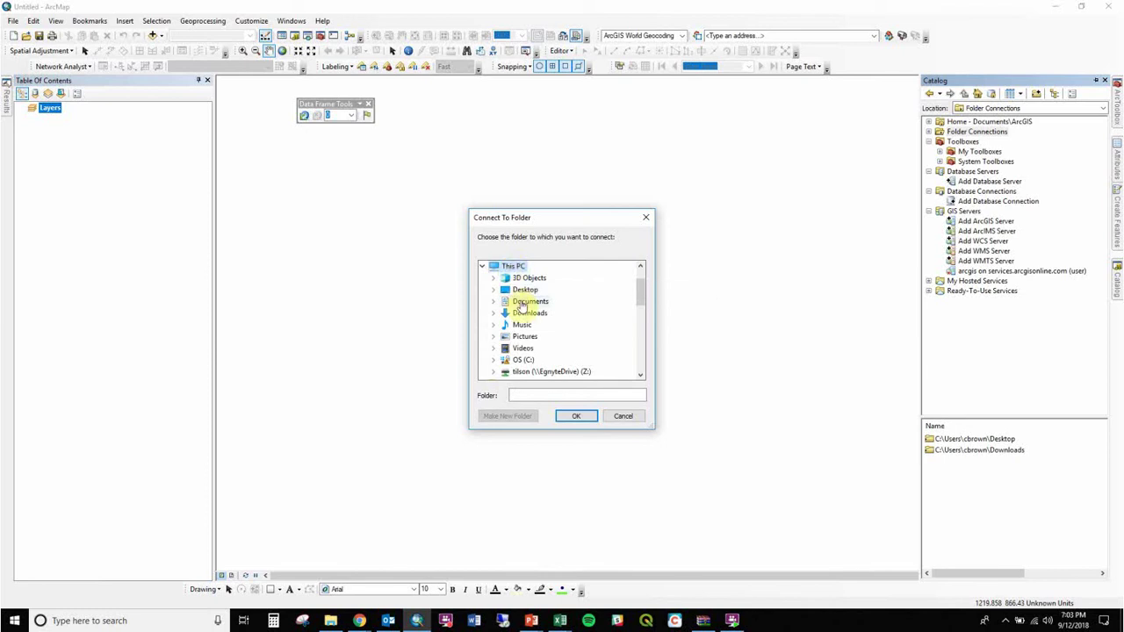
{"action": "double_click", "coordinate": [521, 289]}
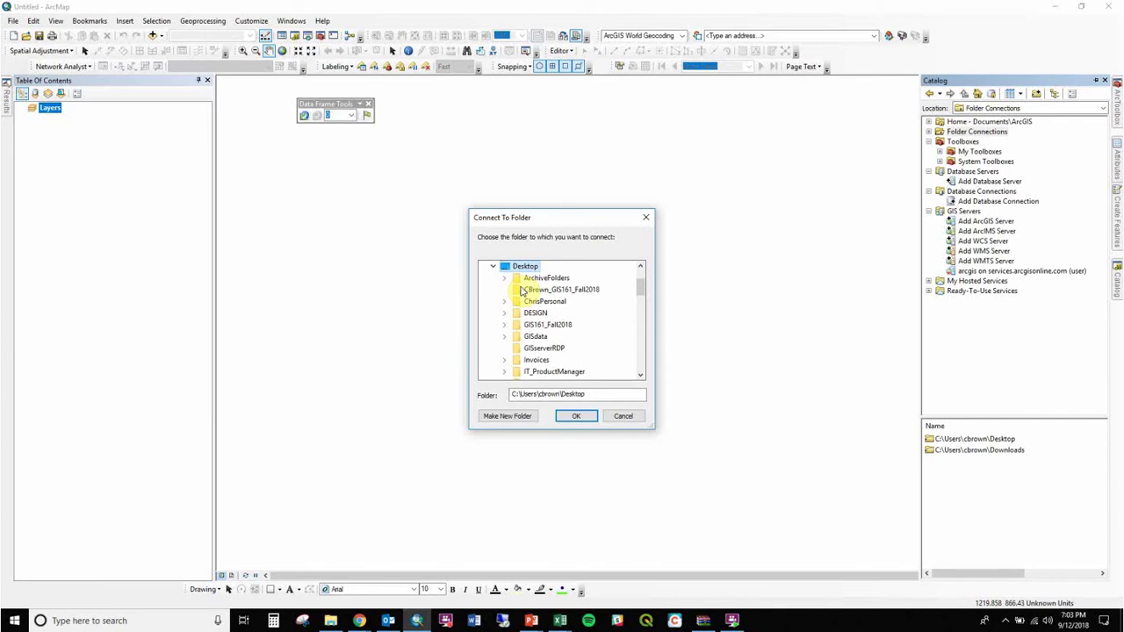
{"action": "left_click", "coordinate": [575, 418]}
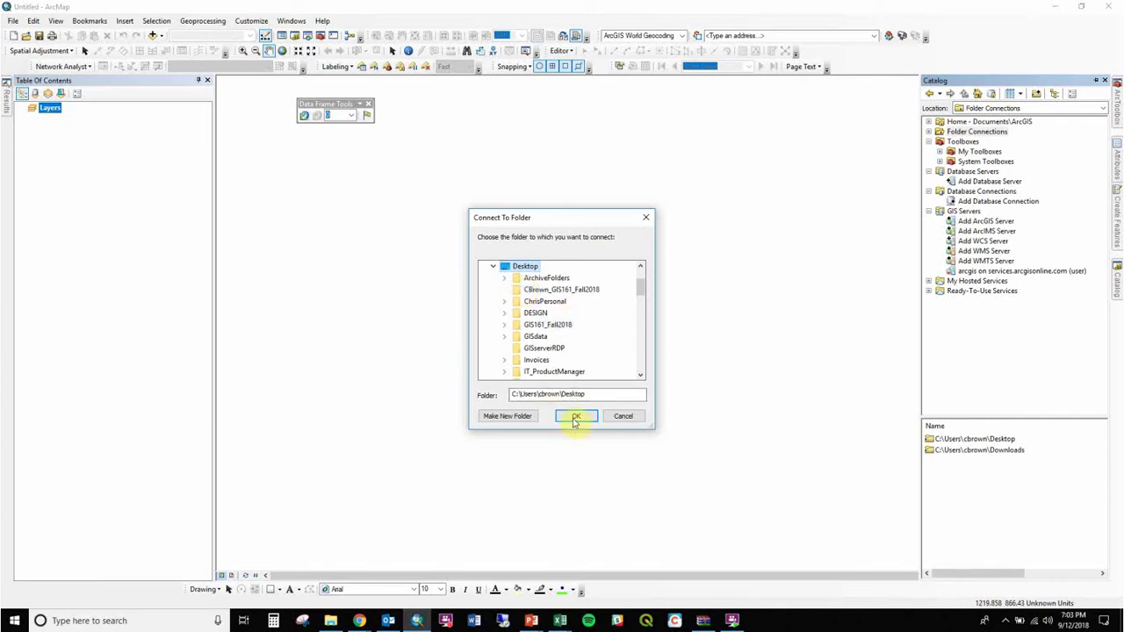
{"action": "left_click", "coordinate": [520, 267]}
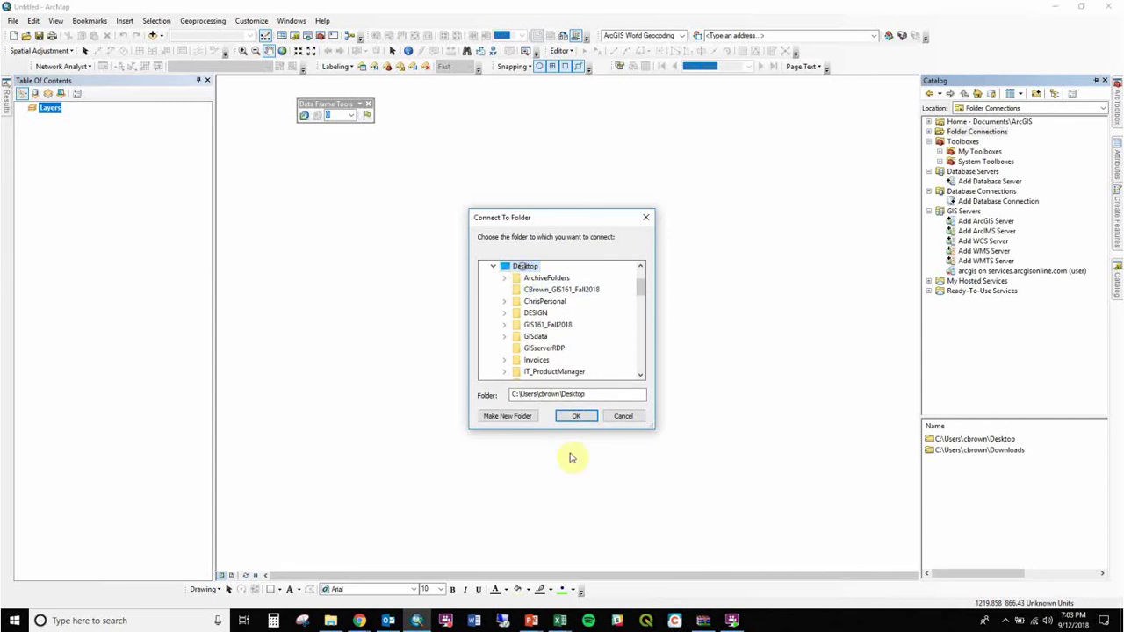
{"action": "left_click", "coordinate": [575, 416]}
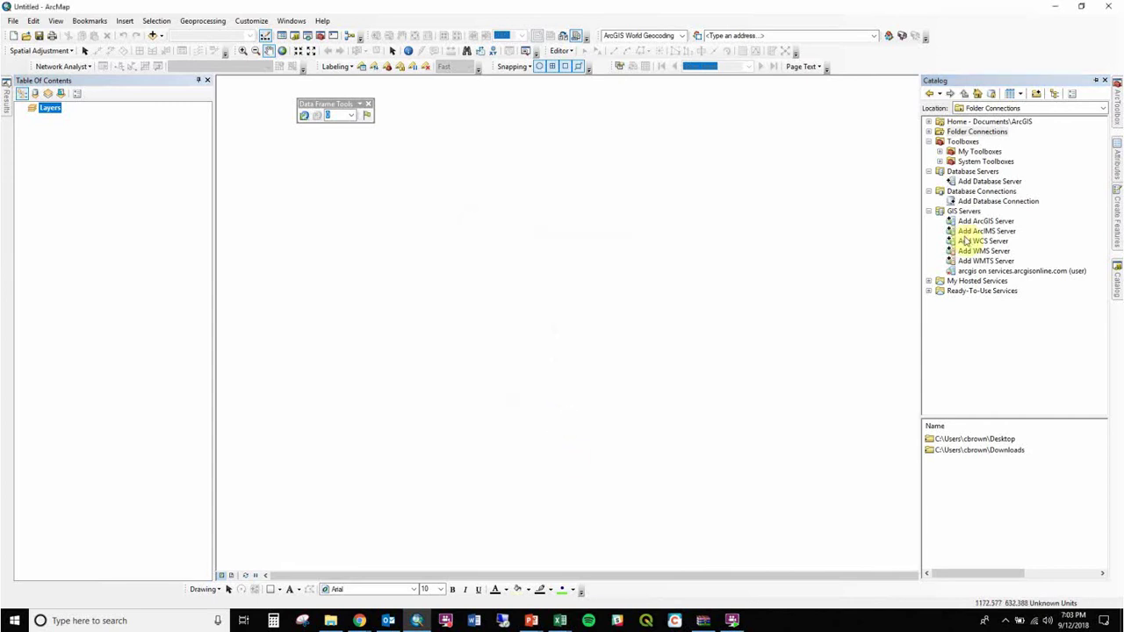
Browse the Desktop connection to GIS161_Fall2018, Data, MaineGIS and select Maine_Boundaries_Town_Polygon.shp
{"action": "double_click", "coordinate": [941, 132]}
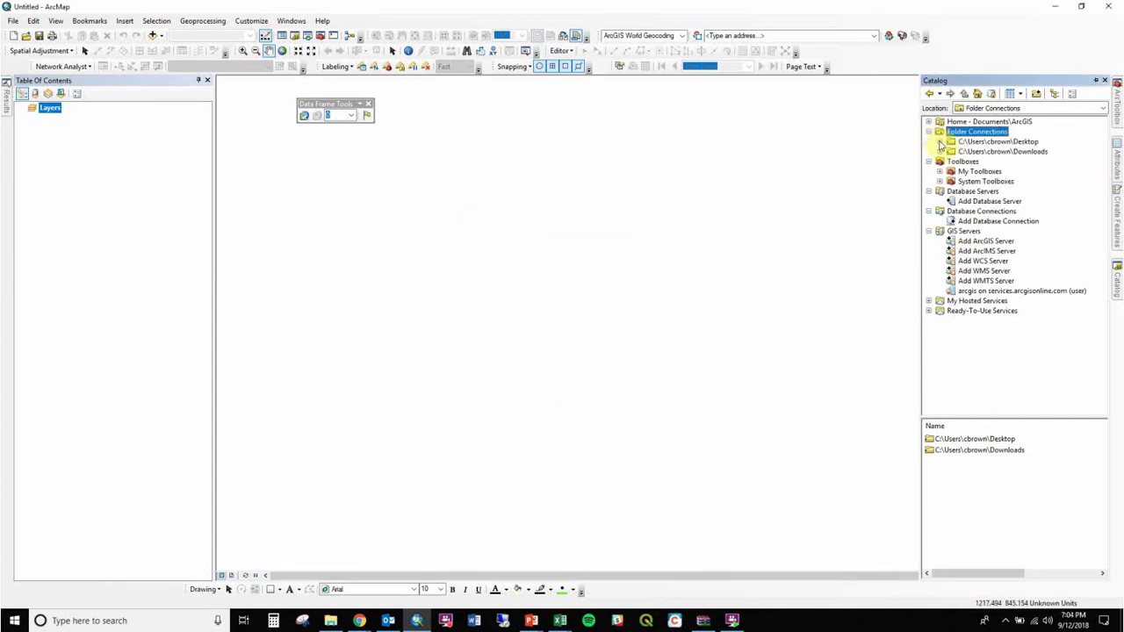
{"action": "left_click", "coordinate": [966, 143]}
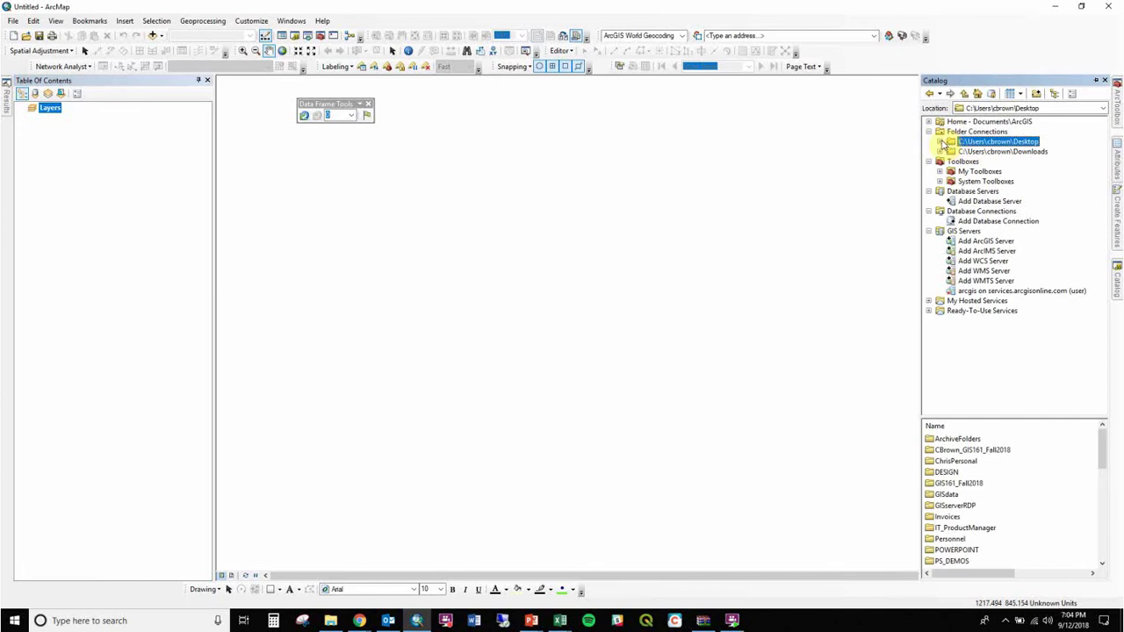
{"action": "left_click", "coordinate": [941, 142]}
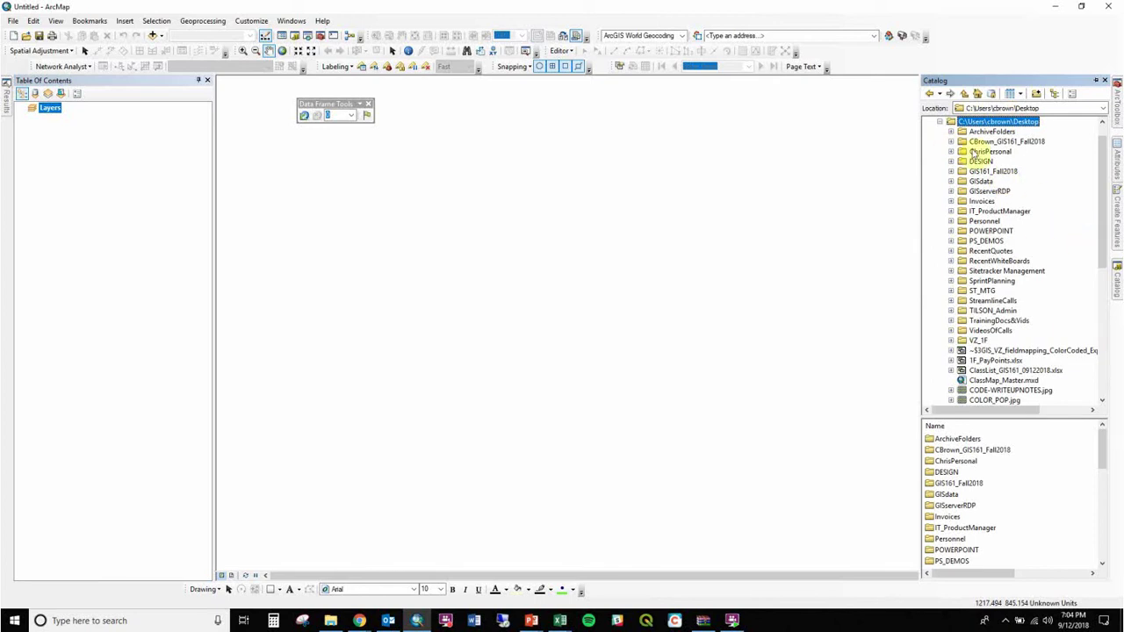
{"action": "left_click", "coordinate": [950, 171]}
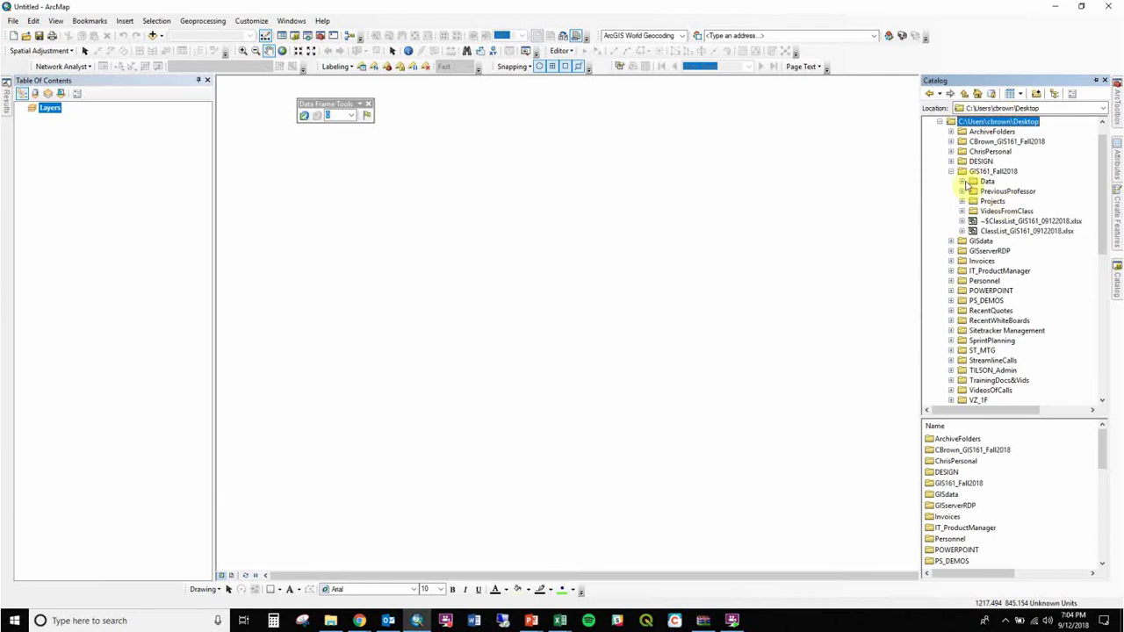
{"action": "left_click", "coordinate": [962, 182]}
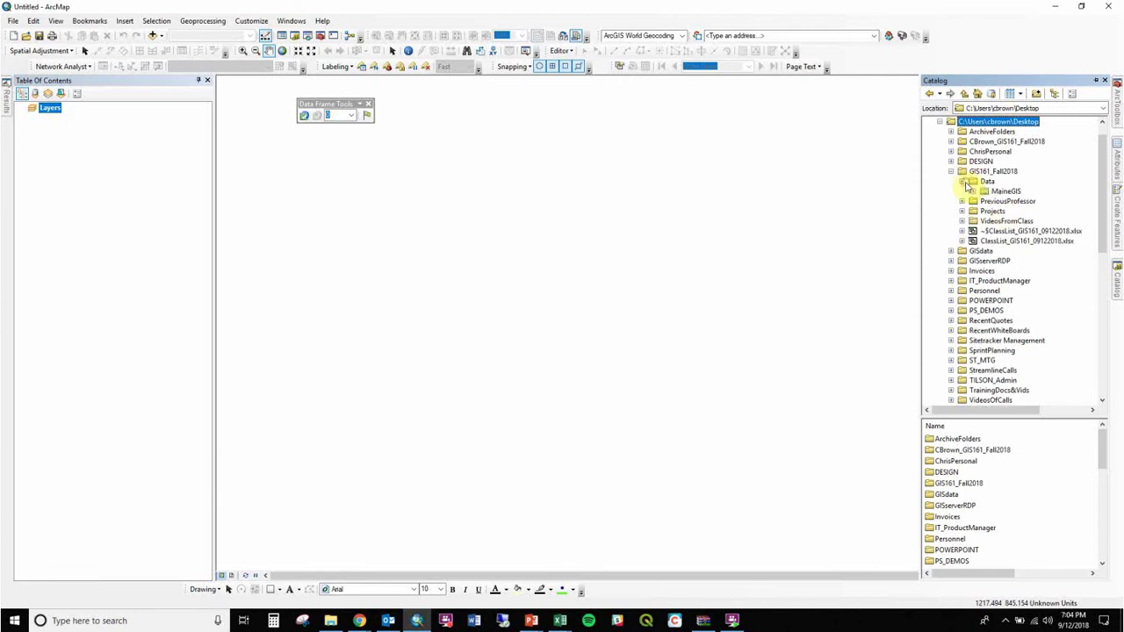
{"action": "left_click", "coordinate": [973, 191]}
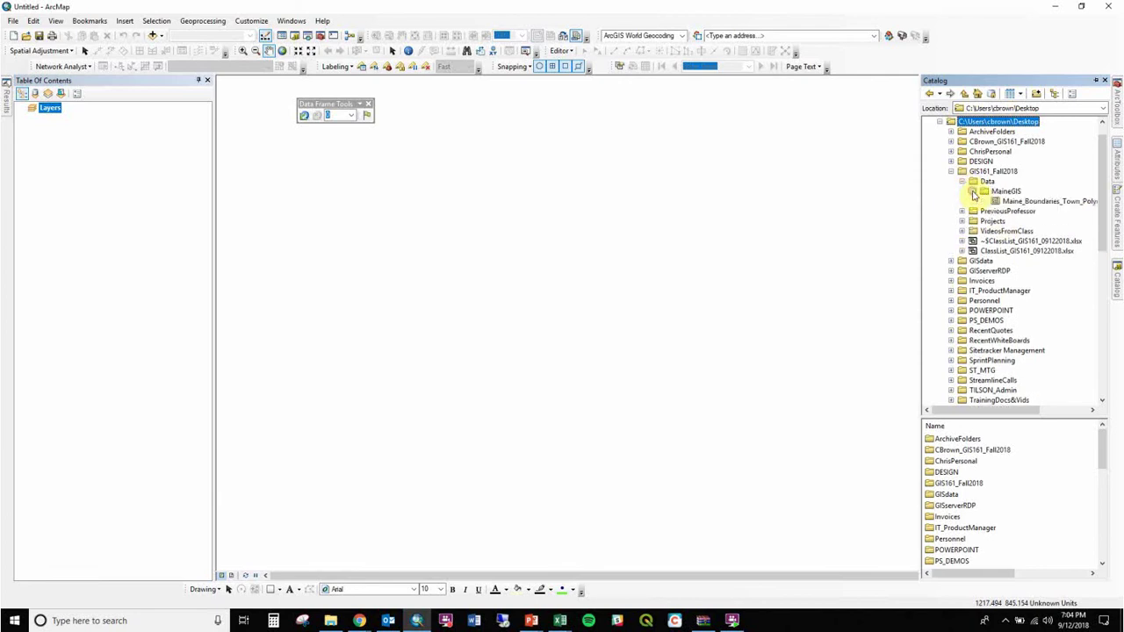
{"action": "left_click", "coordinate": [1006, 192]}
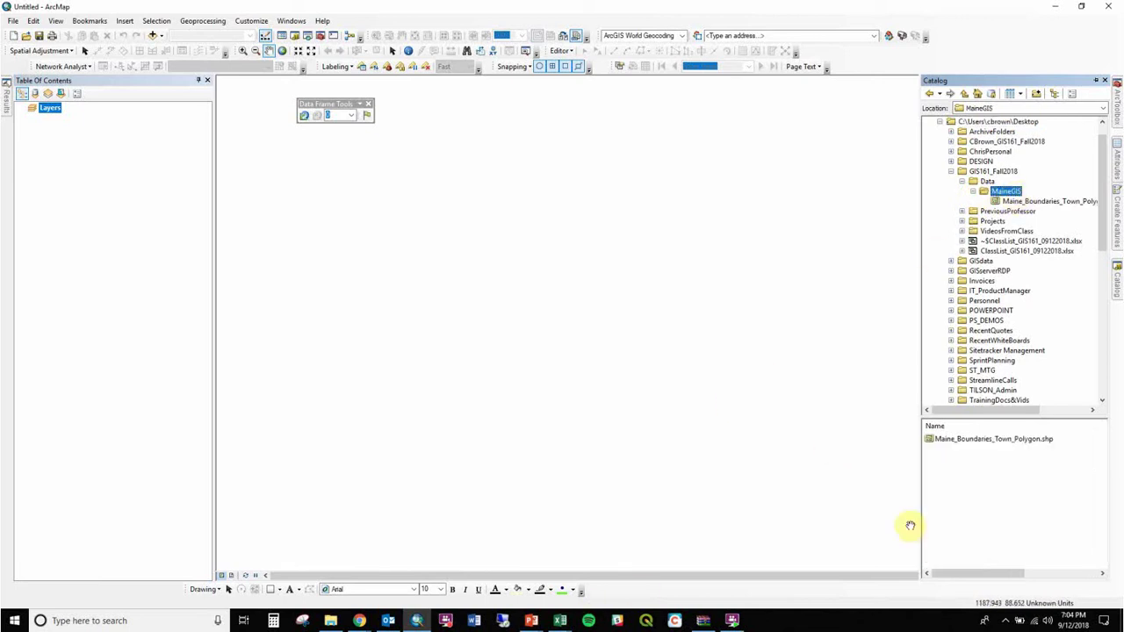
{"action": "left_click", "coordinate": [975, 441]}
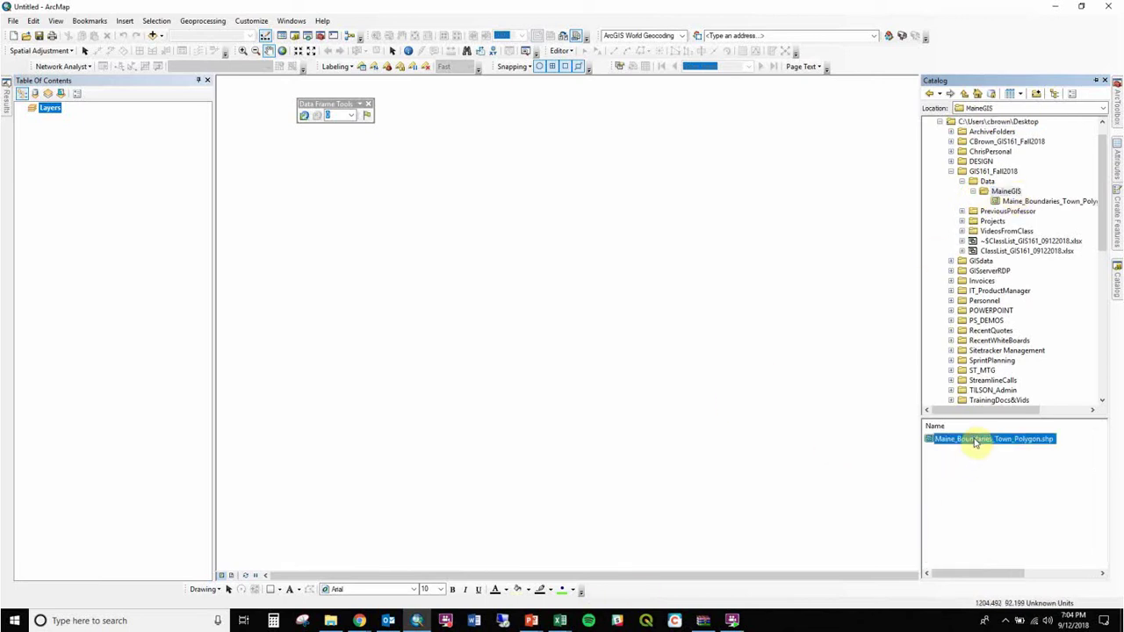
Switch to File Explorer, open the MaineGIS folder in GIS161_Fall2018's Data folder, and select the five unzipped Maine_Boundaries_Town_Polygon component files
{"action": "left_click", "coordinate": [330, 619]}
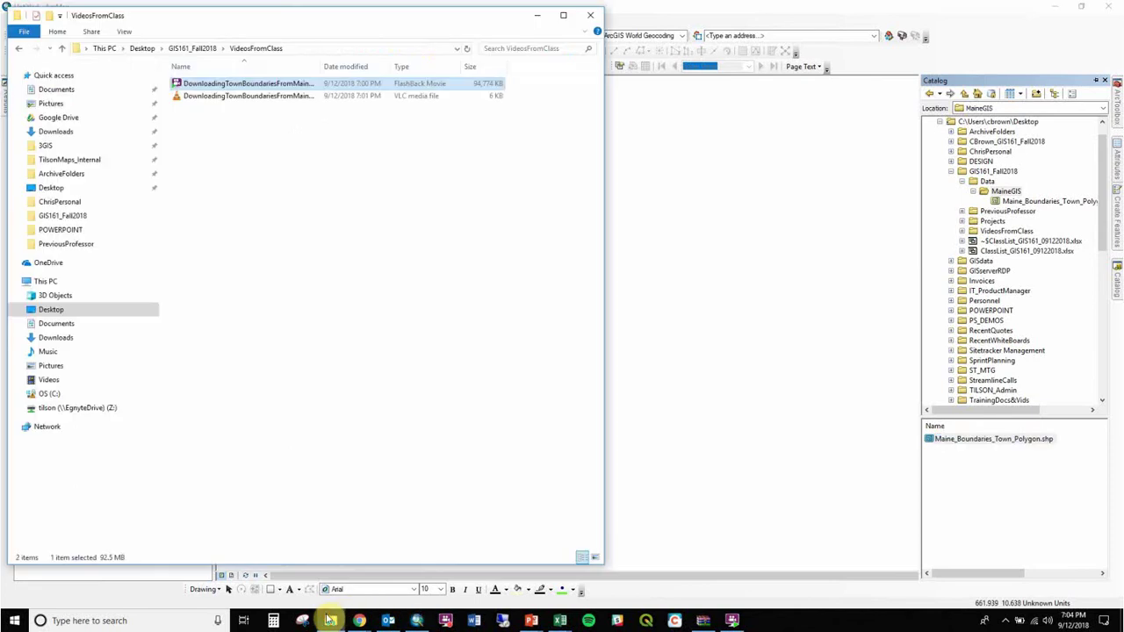
{"action": "left_click", "coordinate": [188, 48]}
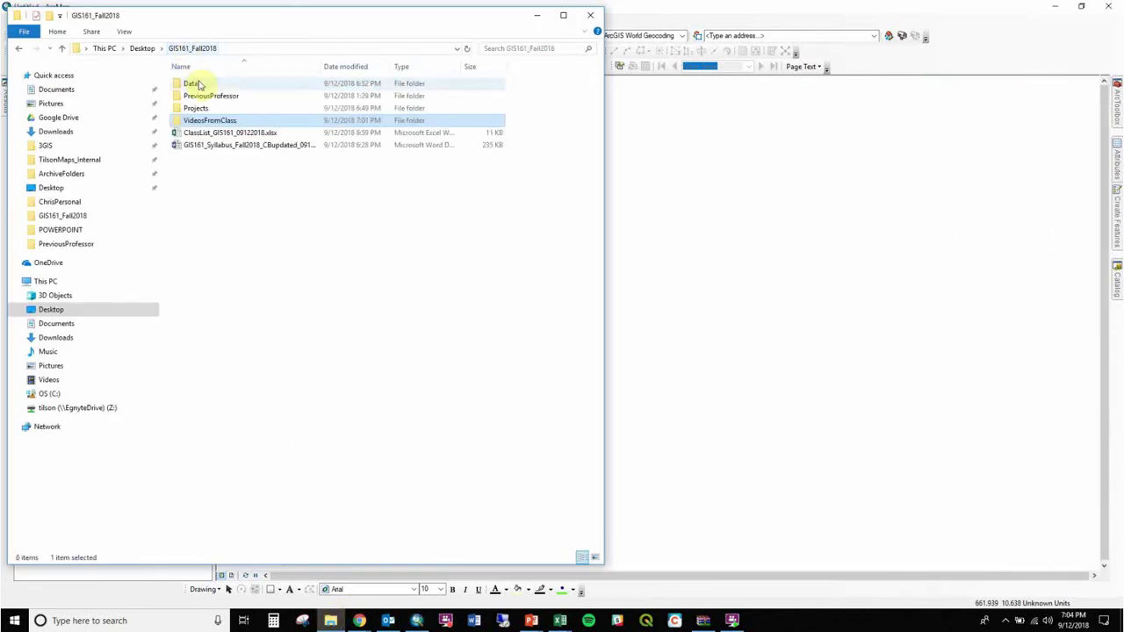
{"action": "double_click", "coordinate": [198, 85]}
{"action": "double_click", "coordinate": [200, 85]}
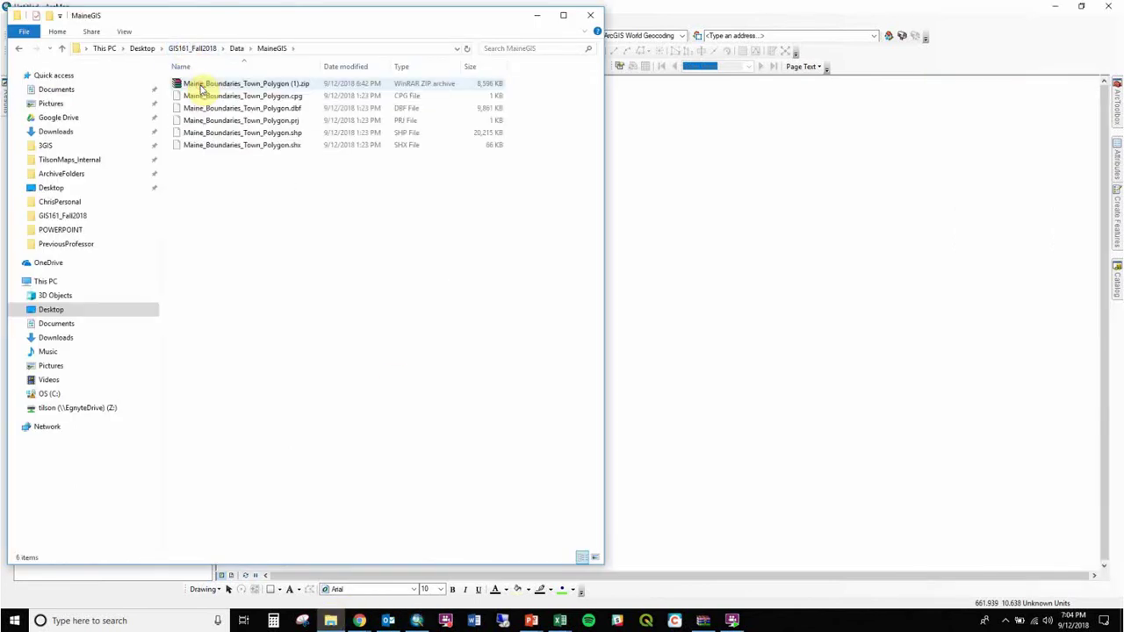
{"action": "left_click_drag", "start_coordinate": [286, 167], "coordinate": [243, 95]}
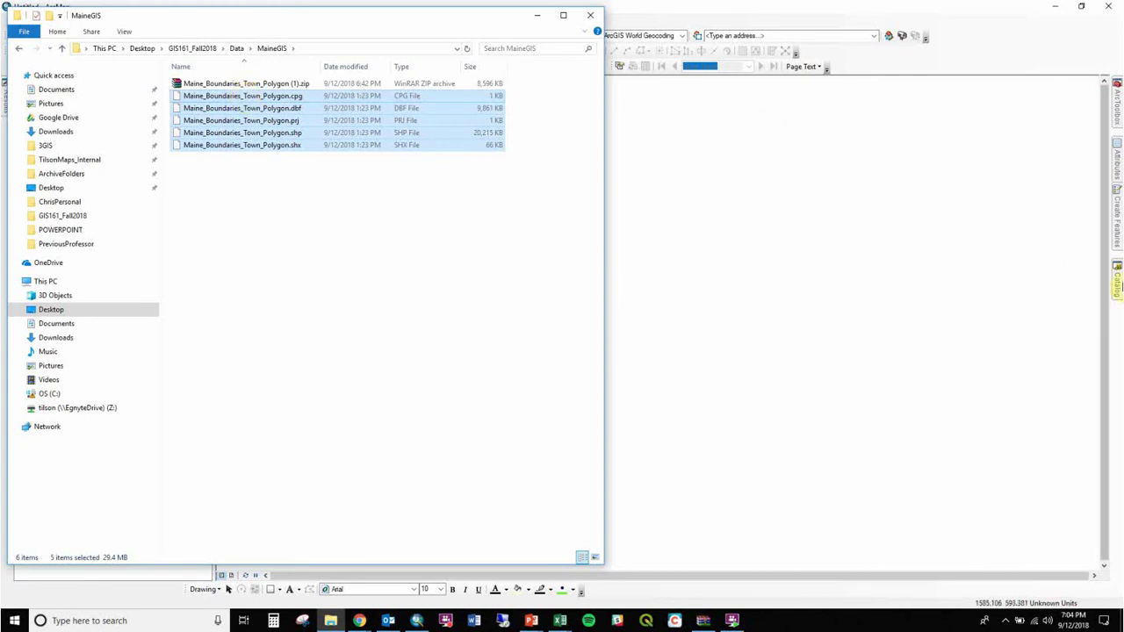
Return to ArcMap and add Maine_Boundaries_Town_Polygon.shp from the Catalog to the map
{"action": "left_click", "coordinate": [1119, 285]}
{"action": "left_click", "coordinate": [954, 446]}
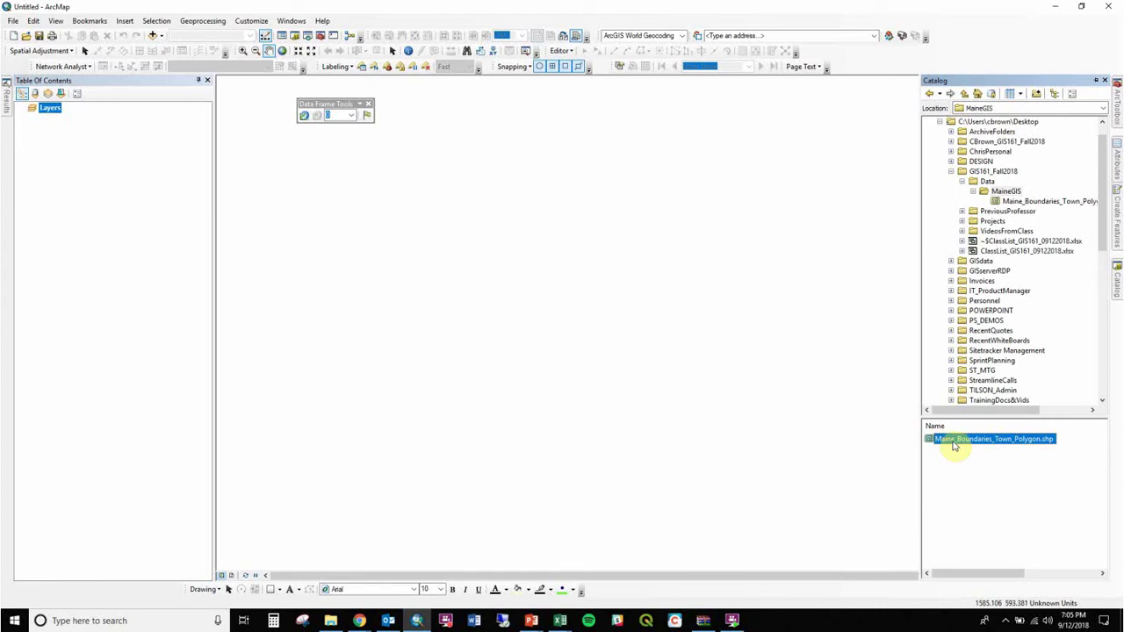
{"action": "left_click_drag", "start_coordinate": [951, 441], "coordinate": [799, 426]}
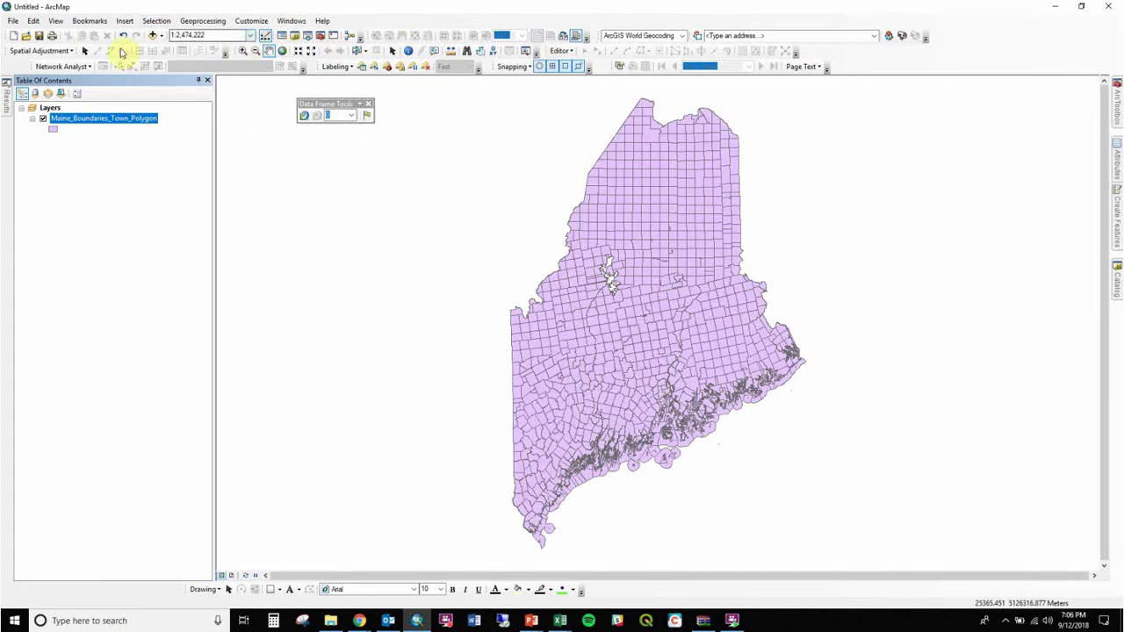
Close the Data Frame Tools toolbar, float the Tools toolbar over the upper map area, and shift the docked Snapping toolbar slightly
{"action": "left_click_drag", "start_coordinate": [230, 52], "coordinate": [251, 149]}
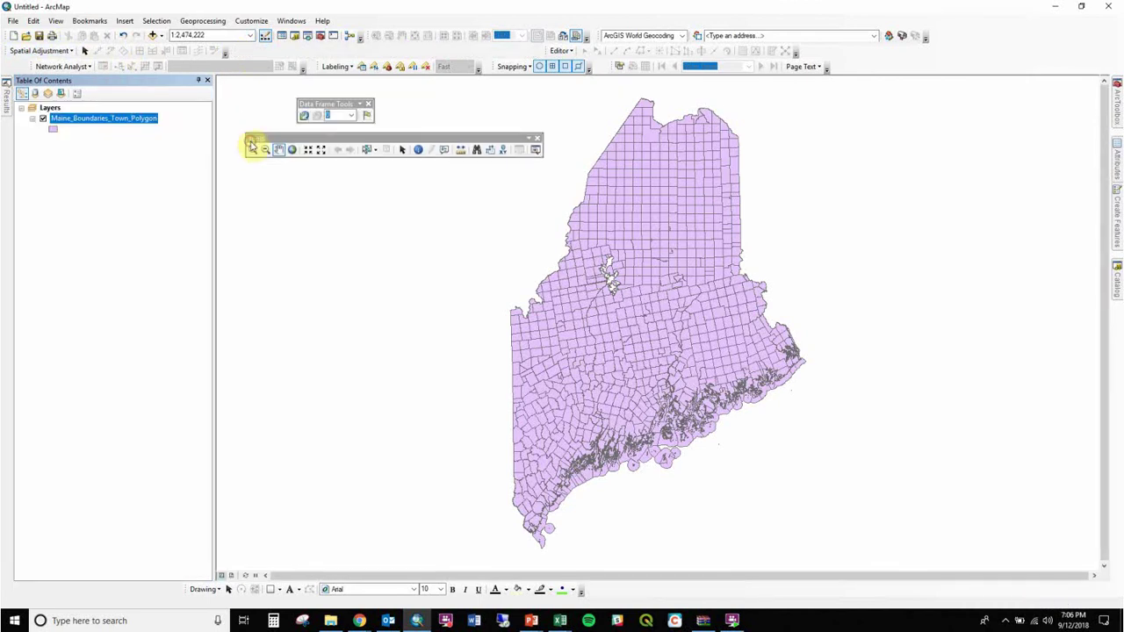
{"action": "left_click", "coordinate": [368, 107]}
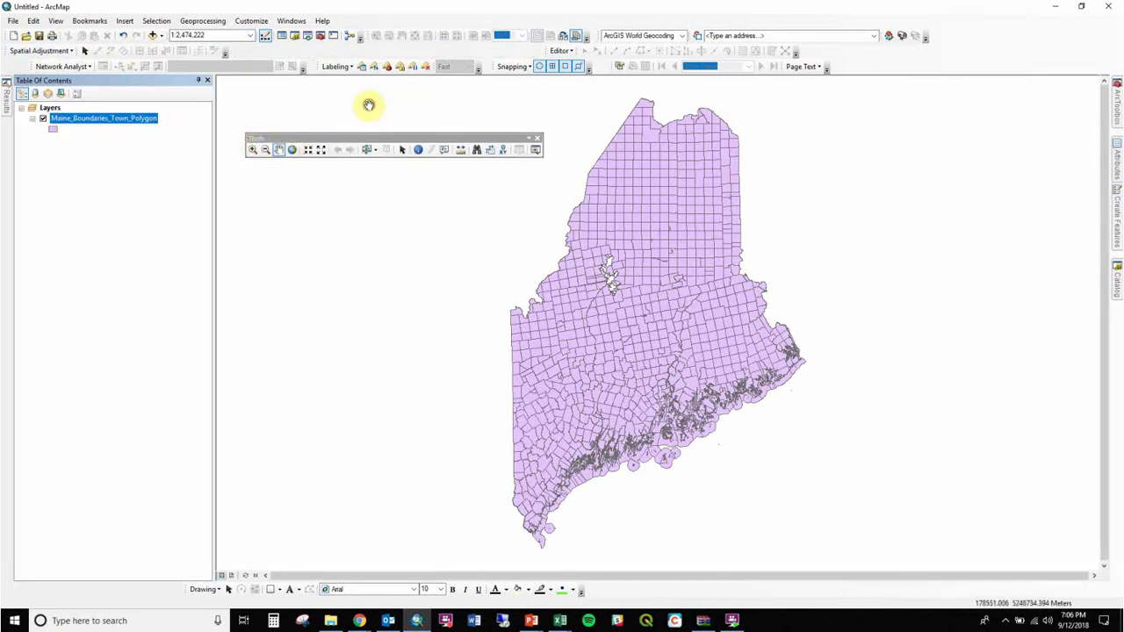
{"action": "left_click_drag", "start_coordinate": [365, 137], "coordinate": [372, 100]}
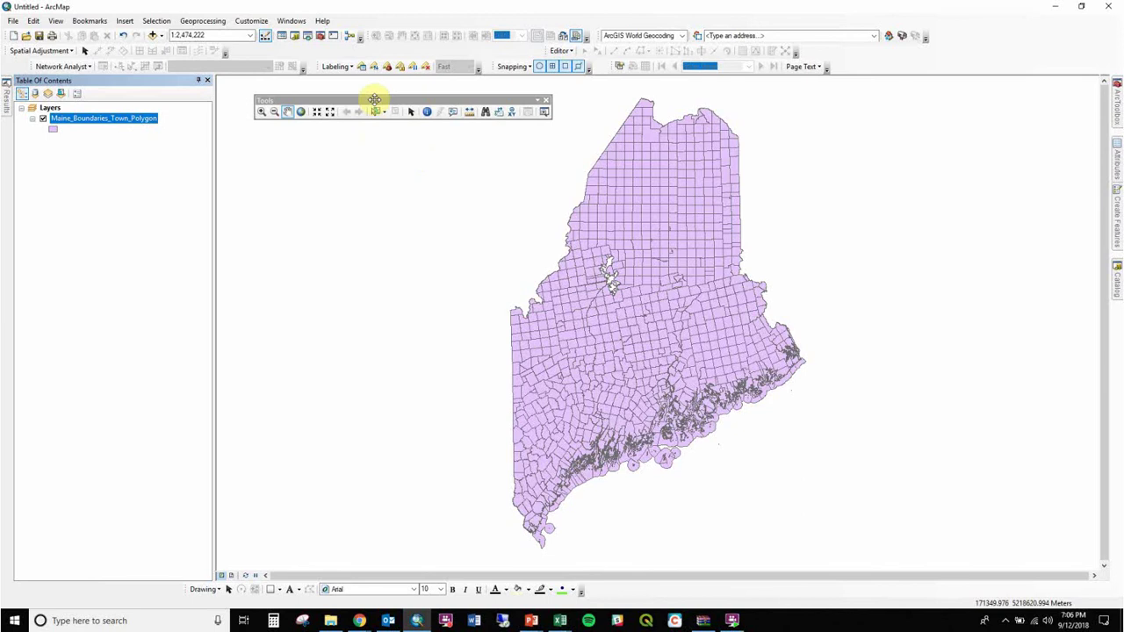
{"action": "double_click", "coordinate": [376, 102]}
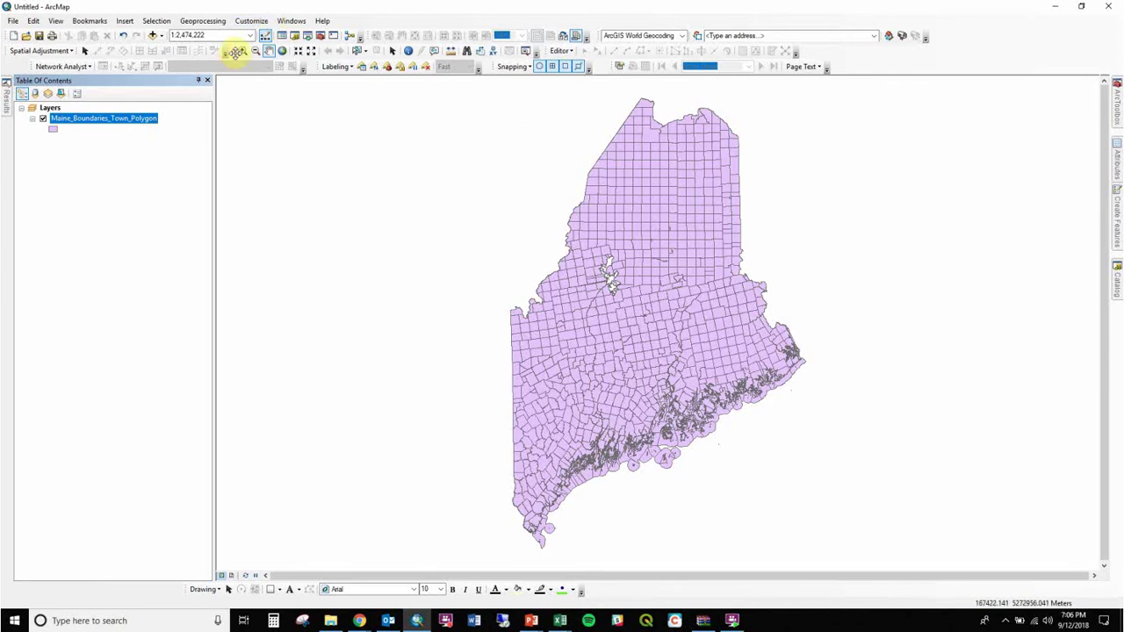
{"action": "left_click_drag", "start_coordinate": [234, 50], "coordinate": [268, 125]}
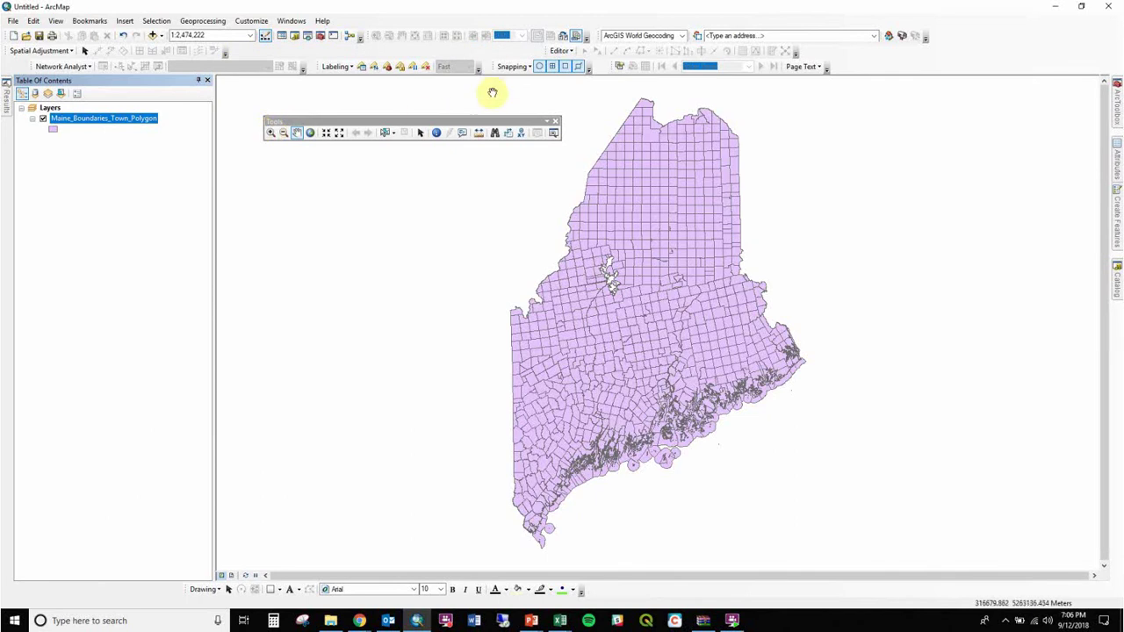
{"action": "mouse_move", "coordinate": [497, 66]}
{"action": "left_mouse_down"}
{"action": "mouse_move", "coordinate": [509, 117]}
{"action": "mouse_move", "coordinate": [497, 55]}
{"action": "mouse_move", "coordinate": [498, 69]}
{"action": "left_mouse_up"}
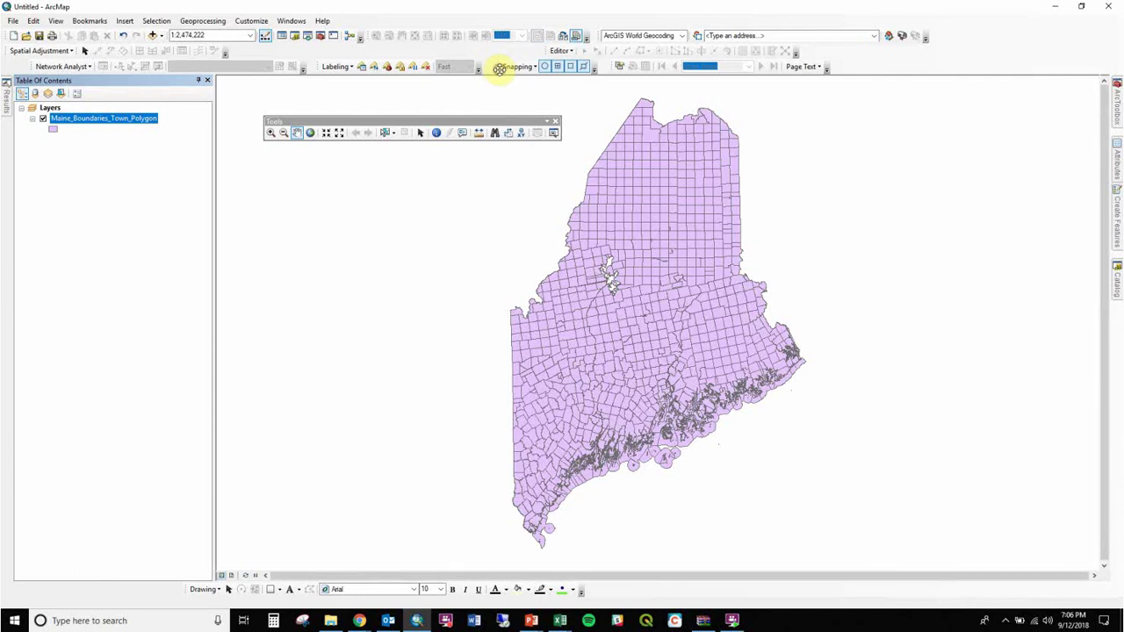
Shift the floating Tools toolbar slightly, activate Zoom In, and float the Standard toolbar just above it over the map
{"action": "mouse_move", "coordinate": [455, 120]}
{"action": "left_mouse_down"}
{"action": "mouse_move", "coordinate": [449, 138]}
{"action": "mouse_move", "coordinate": [467, 159]}
{"action": "mouse_move", "coordinate": [441, 132]}
{"action": "left_mouse_up"}
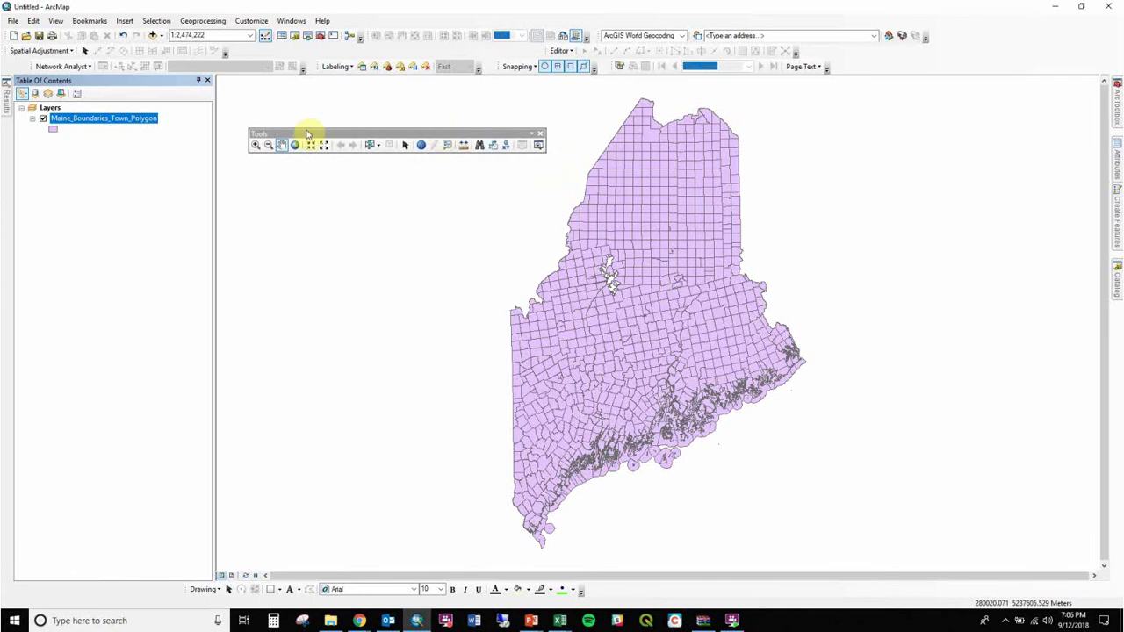
{"action": "left_click", "coordinate": [254, 146]}
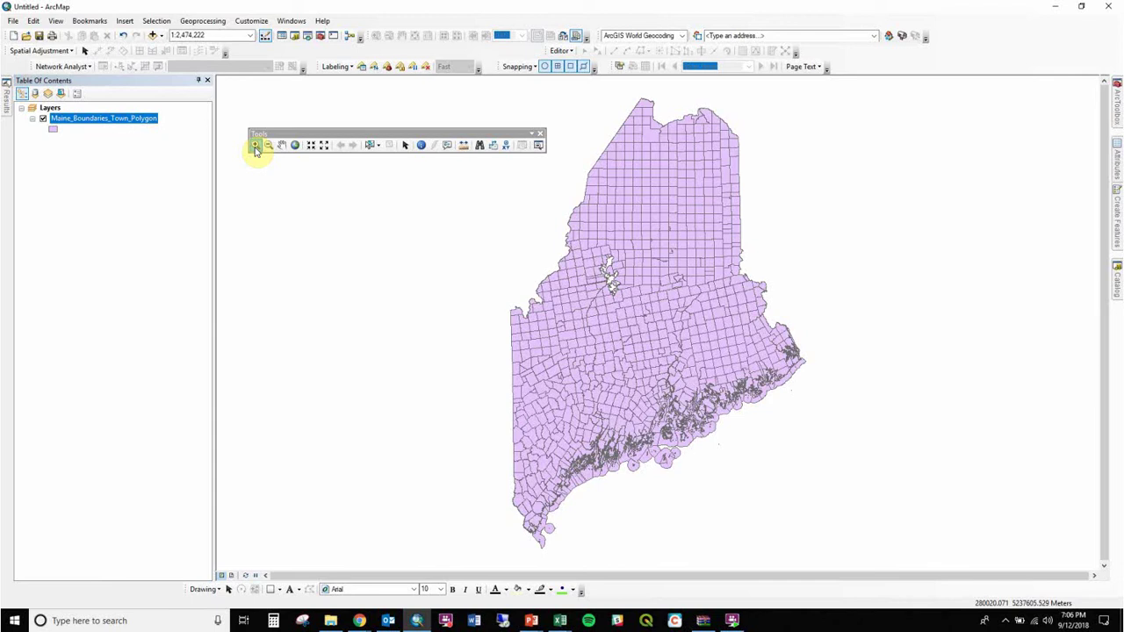
{"action": "left_click", "coordinate": [255, 147]}
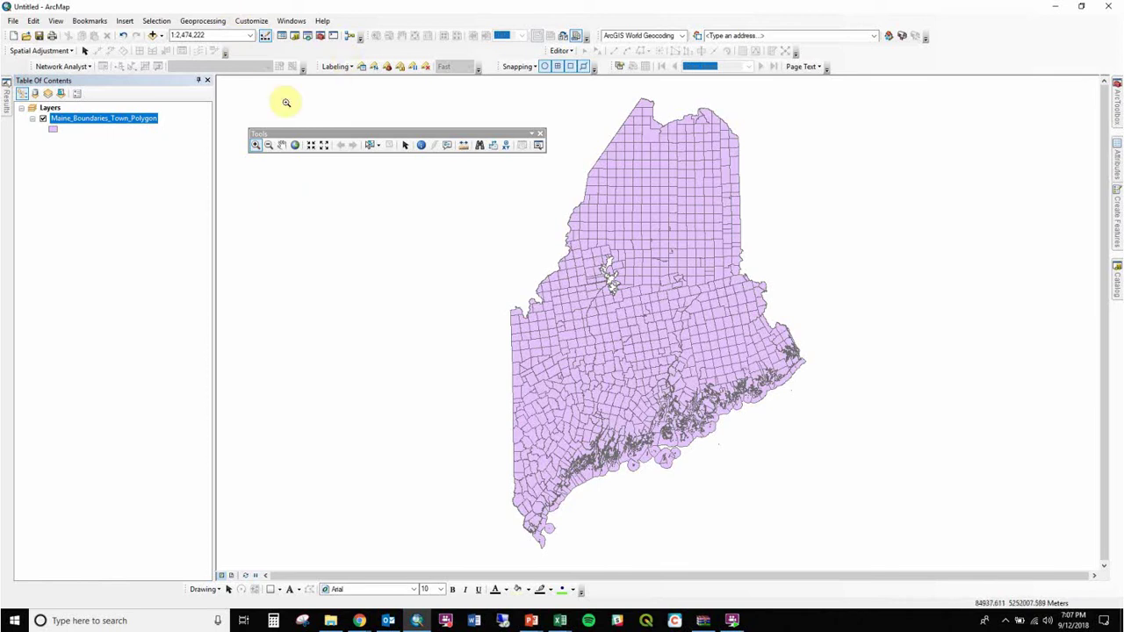
{"action": "left_click_drag", "start_coordinate": [4, 35], "coordinate": [252, 99]}
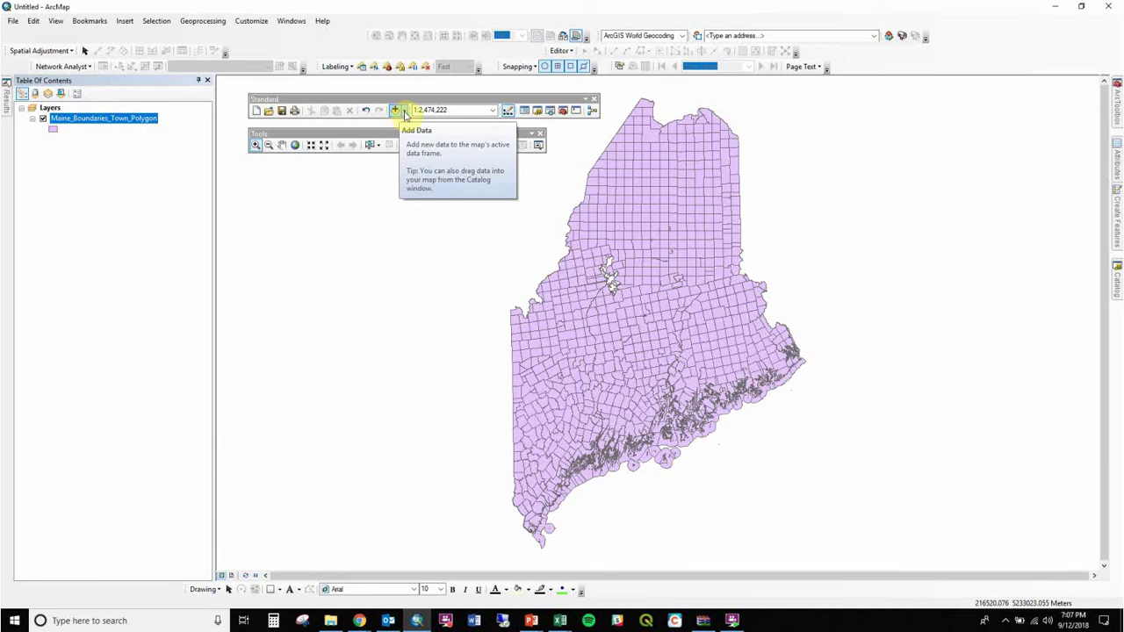
Add the Imagery basemap to the map
{"action": "left_click", "coordinate": [405, 112]}
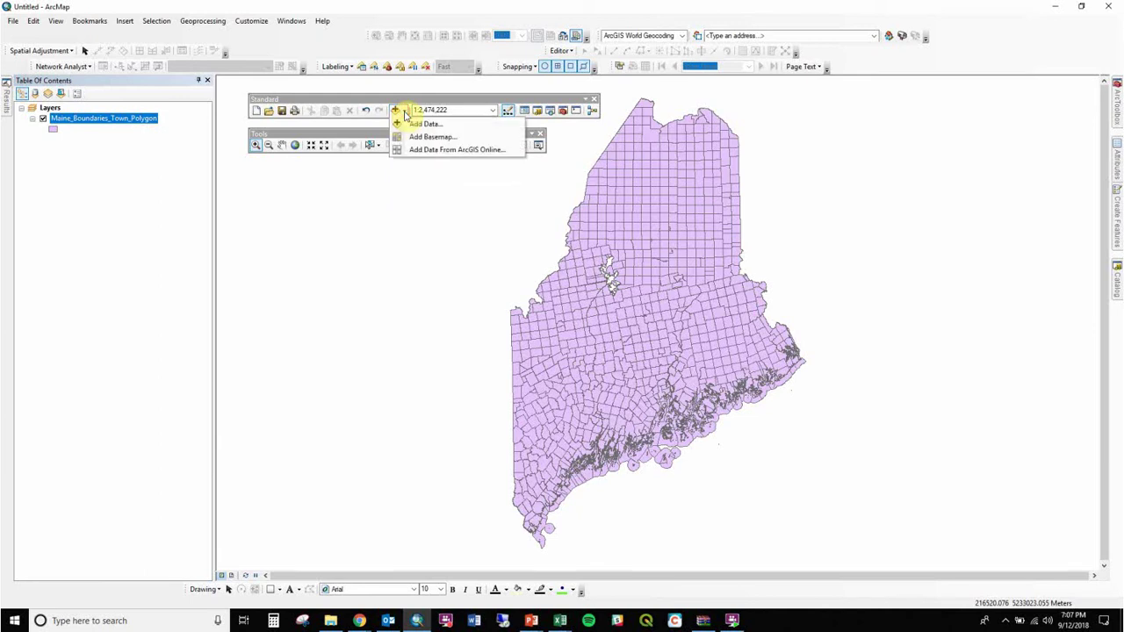
{"action": "left_click", "coordinate": [451, 137]}
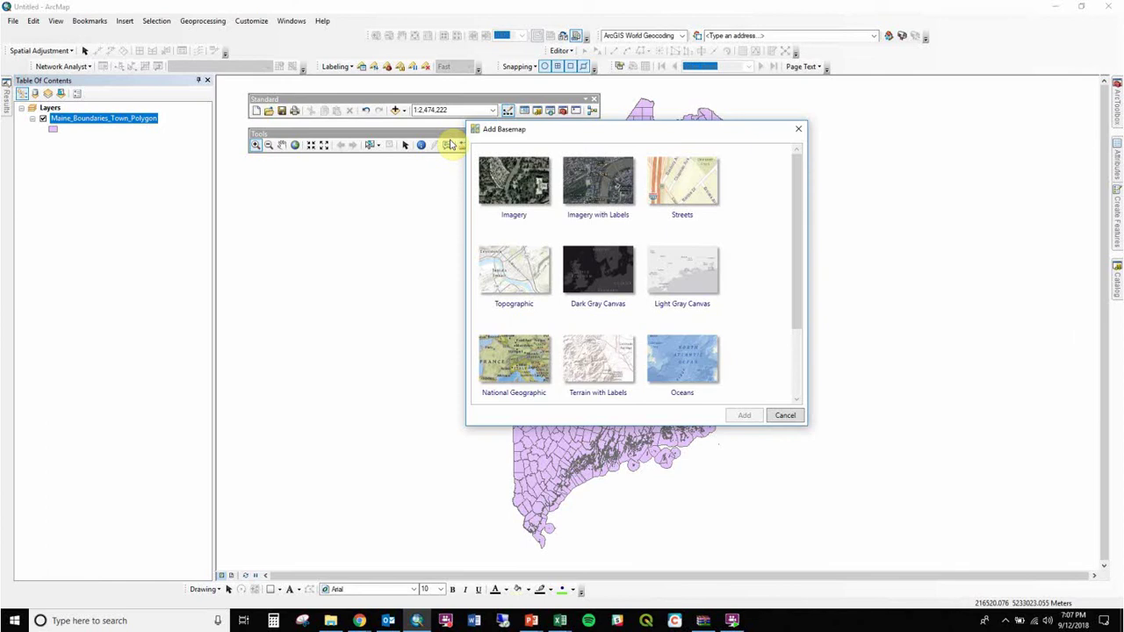
{"action": "double_click", "coordinate": [531, 191]}
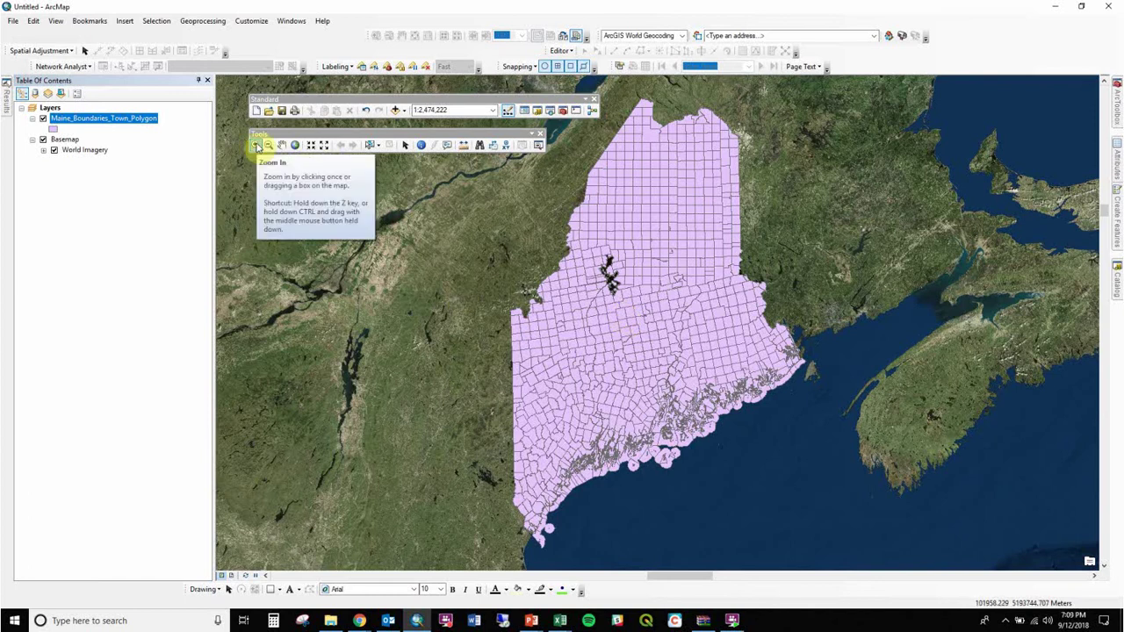
Hide the Maine_Boundaries_Town_Polygon layer and zoom in on the imagery around the river mouth on Maine's southern coast
{"action": "left_click", "coordinate": [256, 146]}
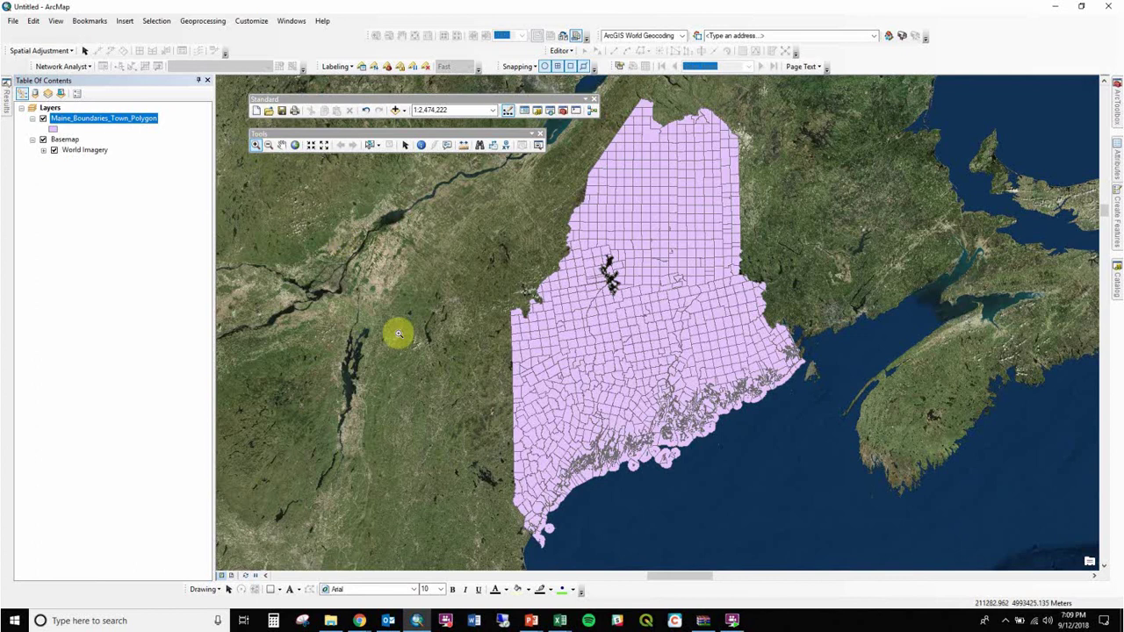
{"action": "left_click_drag", "start_coordinate": [556, 407], "coordinate": [659, 521]}
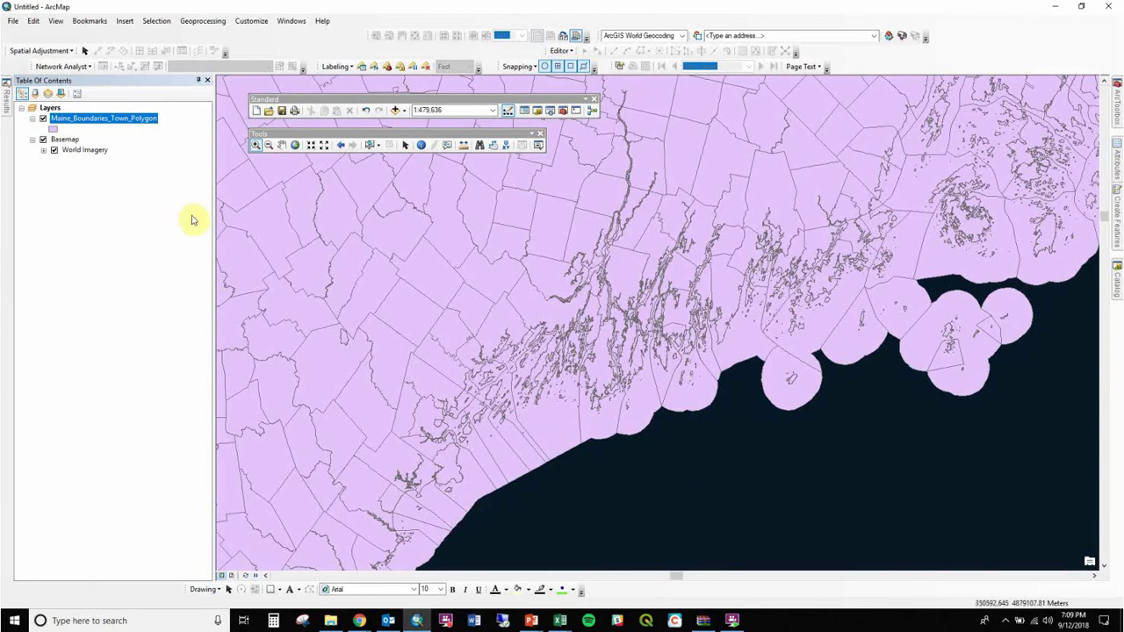
{"action": "left_click", "coordinate": [43, 118]}
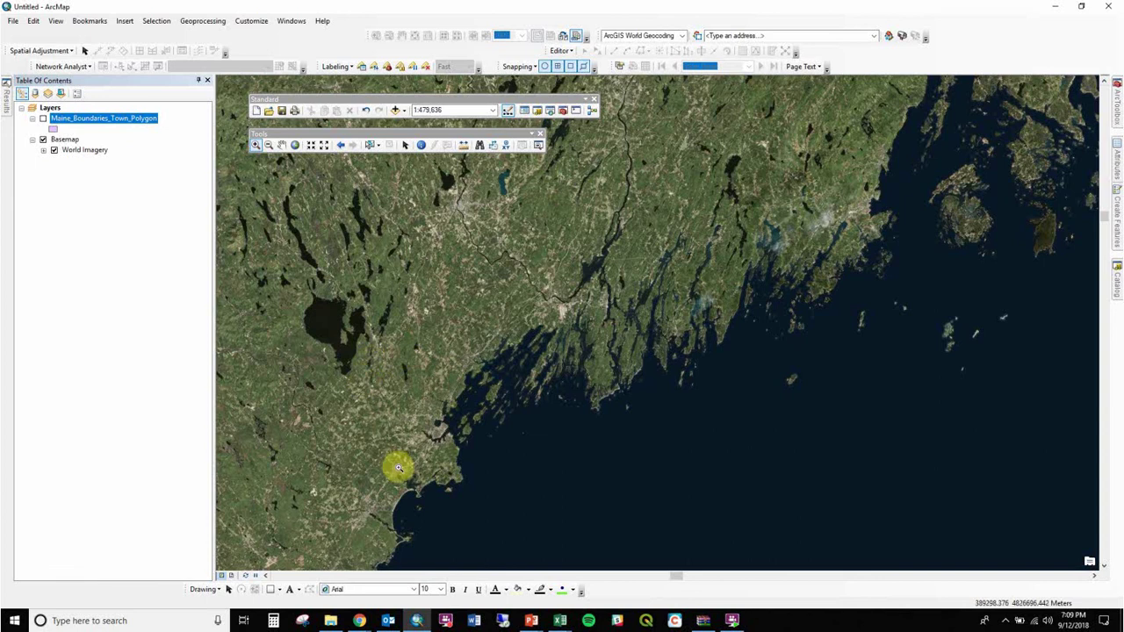
{"action": "left_click_drag", "start_coordinate": [443, 469], "coordinate": [348, 556]}
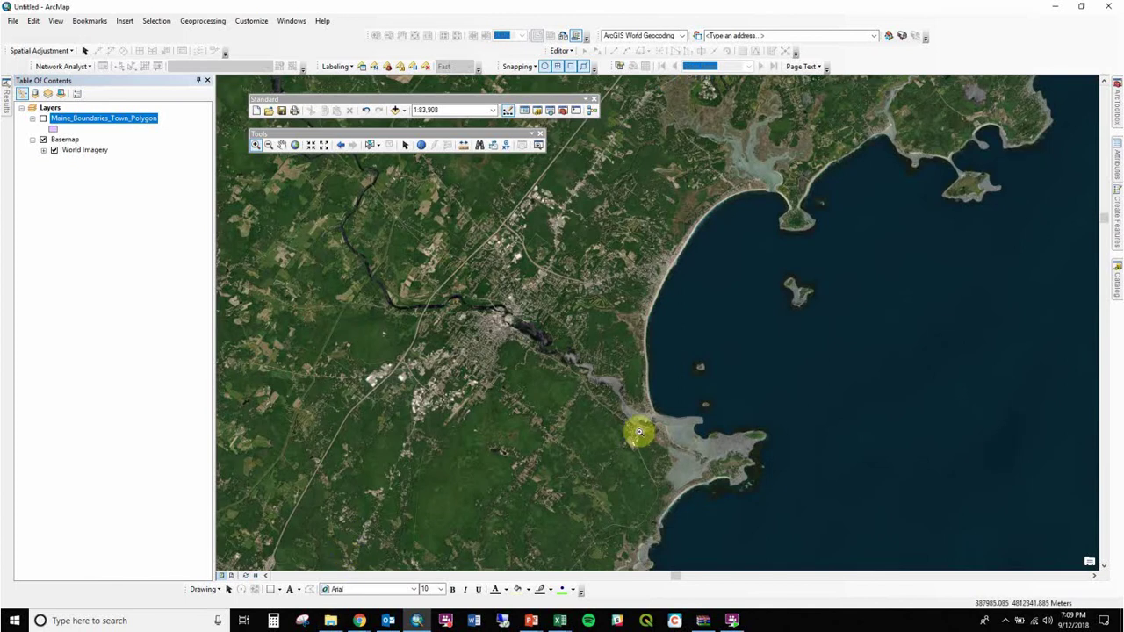
{"action": "left_click_drag", "start_coordinate": [601, 376], "coordinate": [693, 472]}
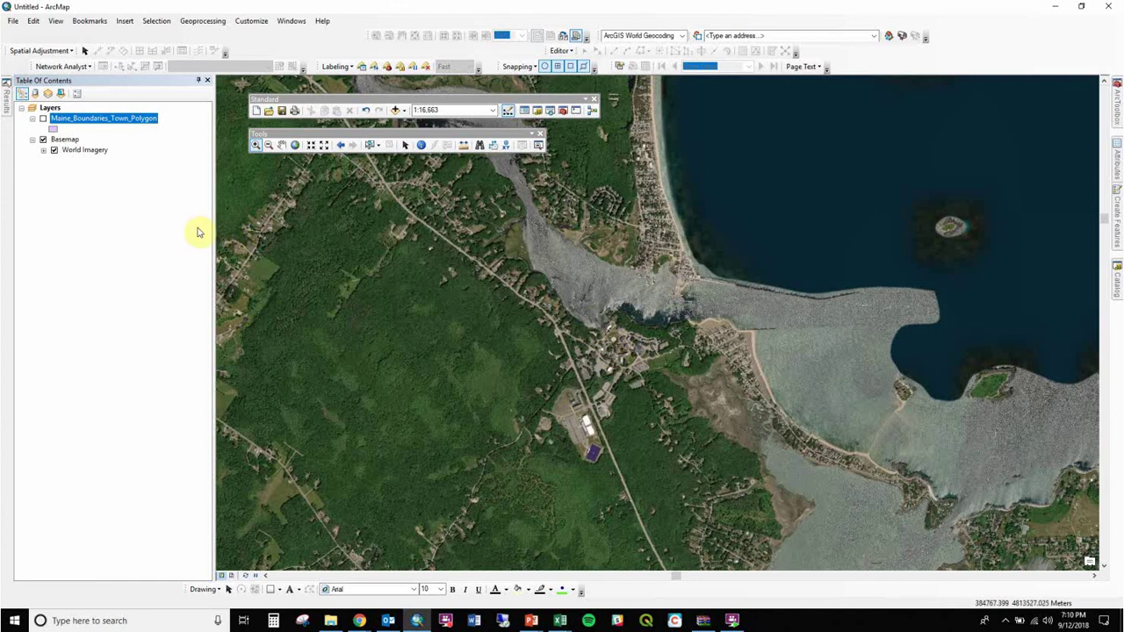
Turn off the Basemap group, show the Maine_Boundaries_Town_Polygon layer again, and zoom out in fixed increments to 1:150,000
{"action": "left_click", "coordinate": [43, 139]}
{"action": "left_click", "coordinate": [42, 119]}
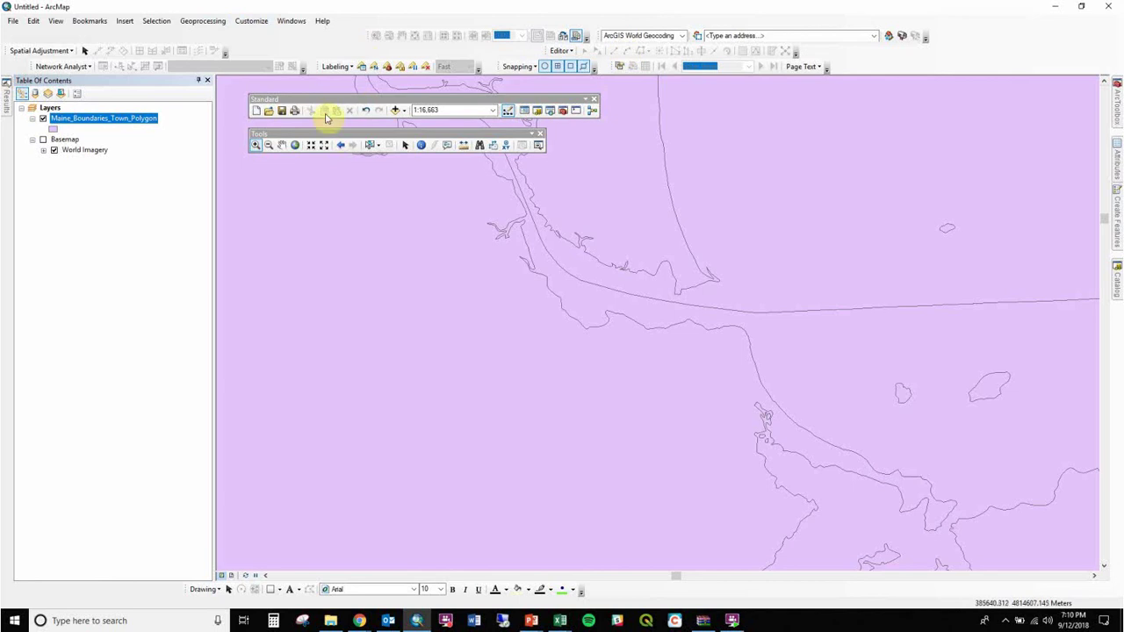
{"action": "left_click", "coordinate": [323, 145]}
{"action": "left_click", "coordinate": [323, 146]}
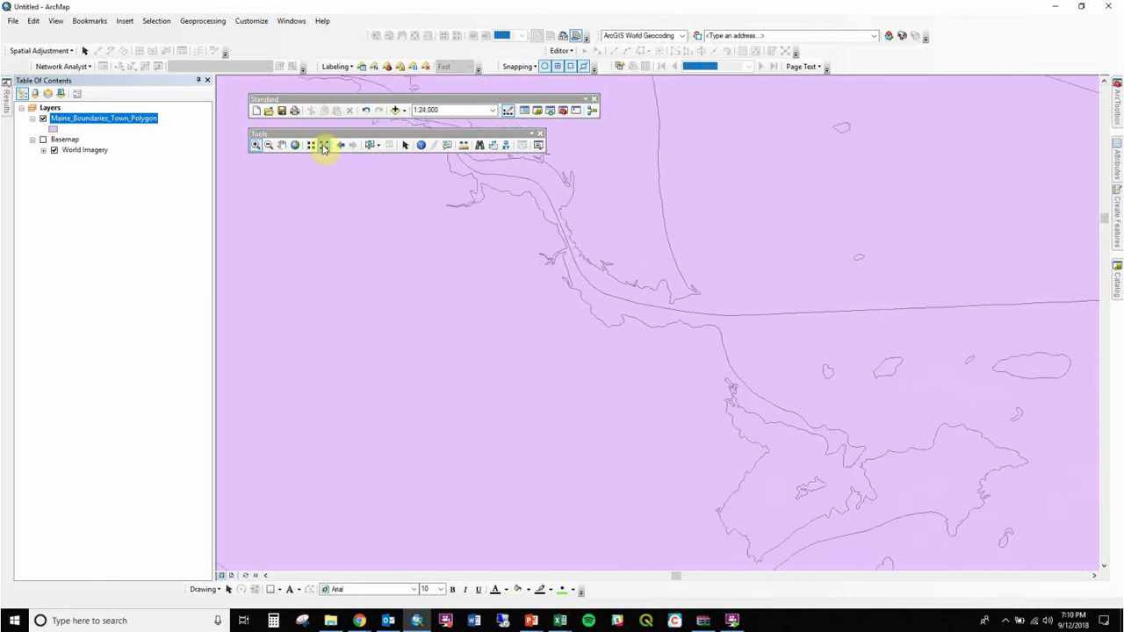
{"action": "left_click", "coordinate": [323, 146]}
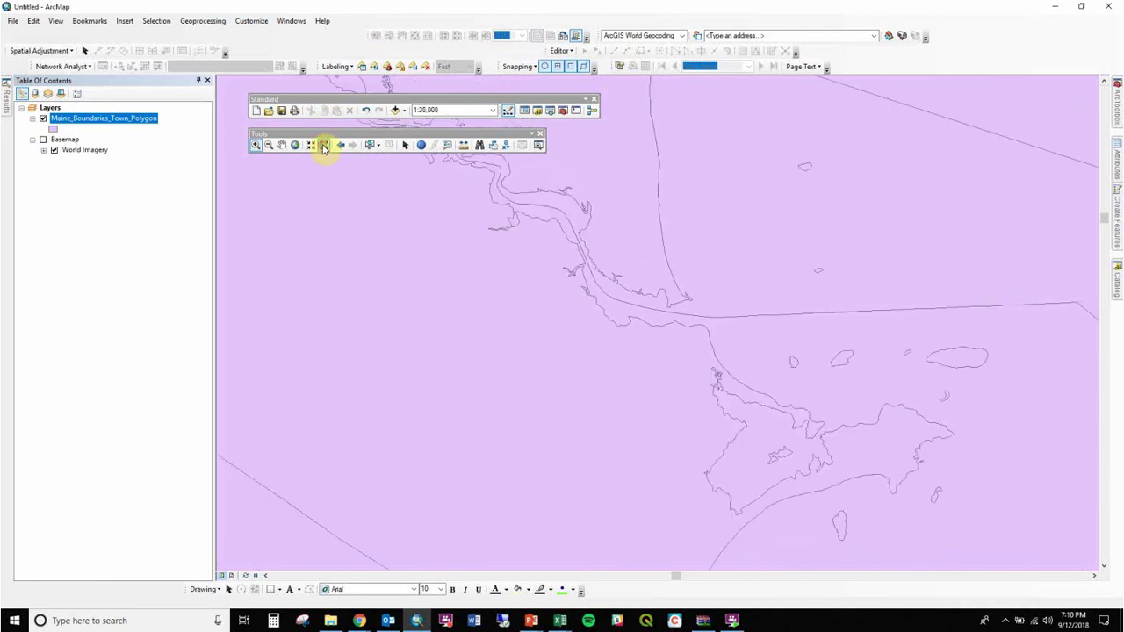
{"action": "left_click", "coordinate": [323, 146]}
{"action": "left_click", "coordinate": [323, 146]}
{"action": "left_click", "coordinate": [323, 145]}
{"action": "left_click", "coordinate": [323, 146]}
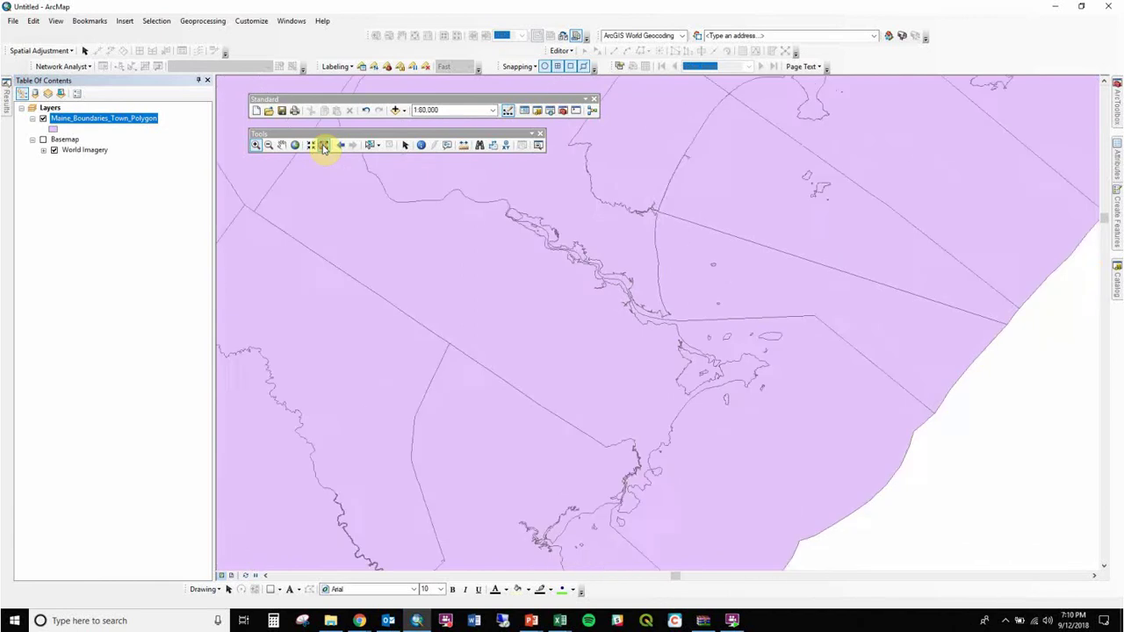
{"action": "left_click", "coordinate": [323, 146]}
{"action": "left_click", "coordinate": [323, 146]}
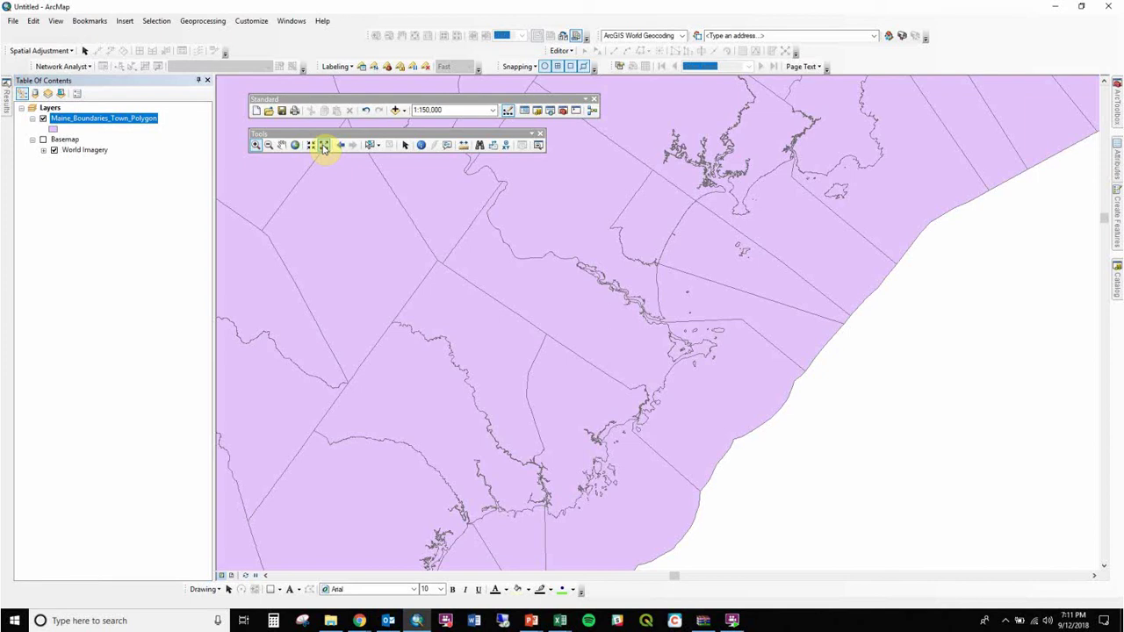
Decline viewing the exported WMV and minimize the FlashBack Express player window
{"action": "left_click", "coordinate": [542, 336]}
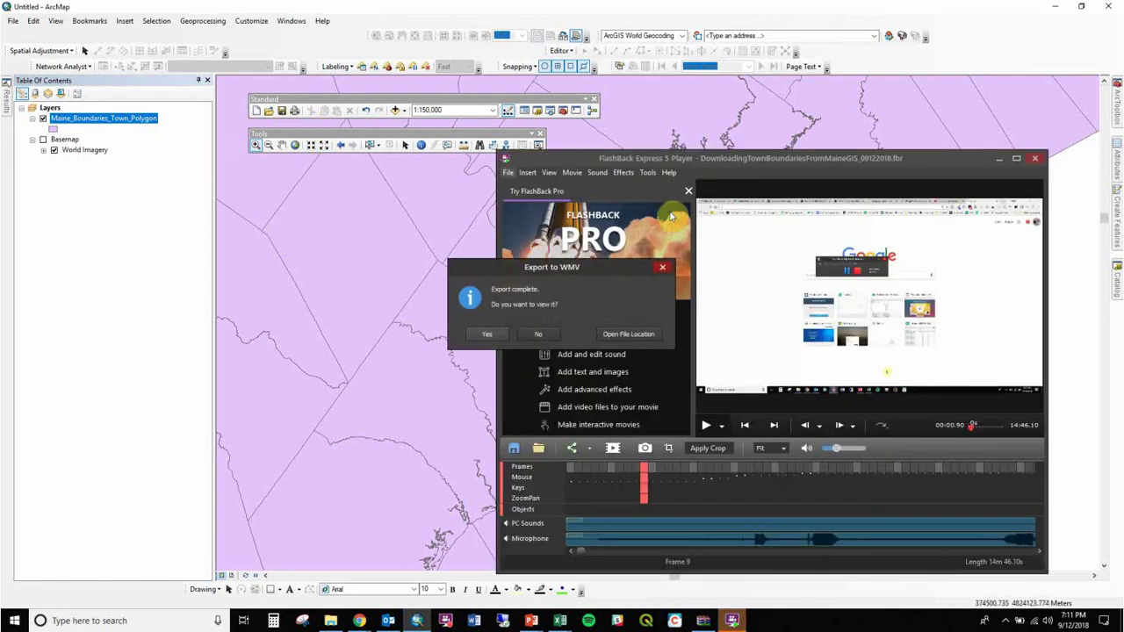
{"action": "left_click", "coordinate": [536, 336]}
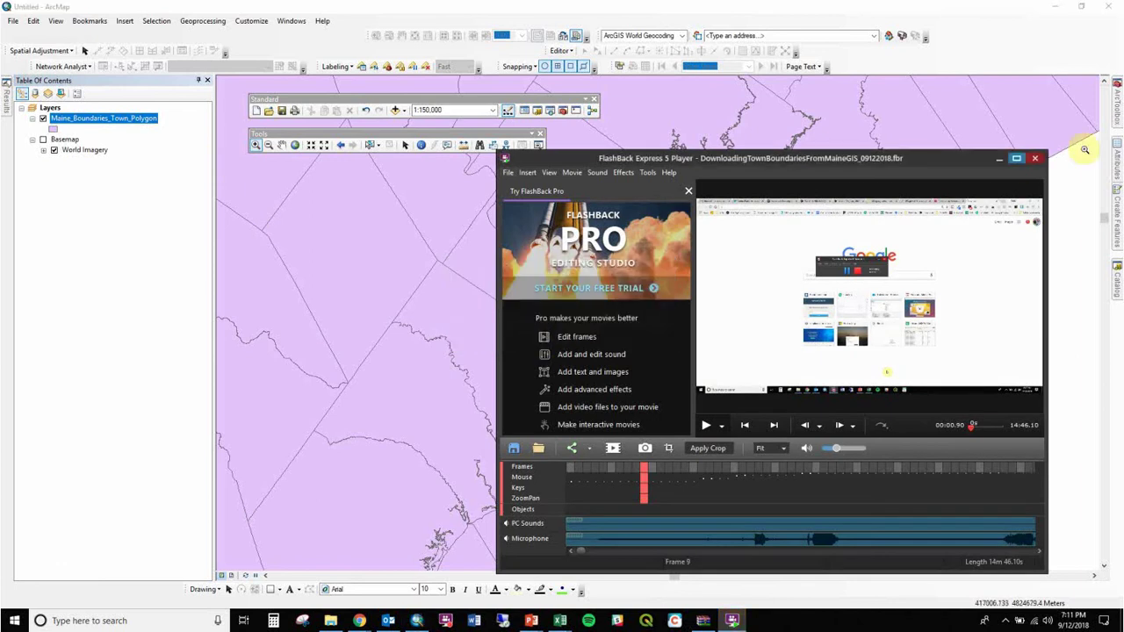
{"action": "left_click", "coordinate": [999, 160]}
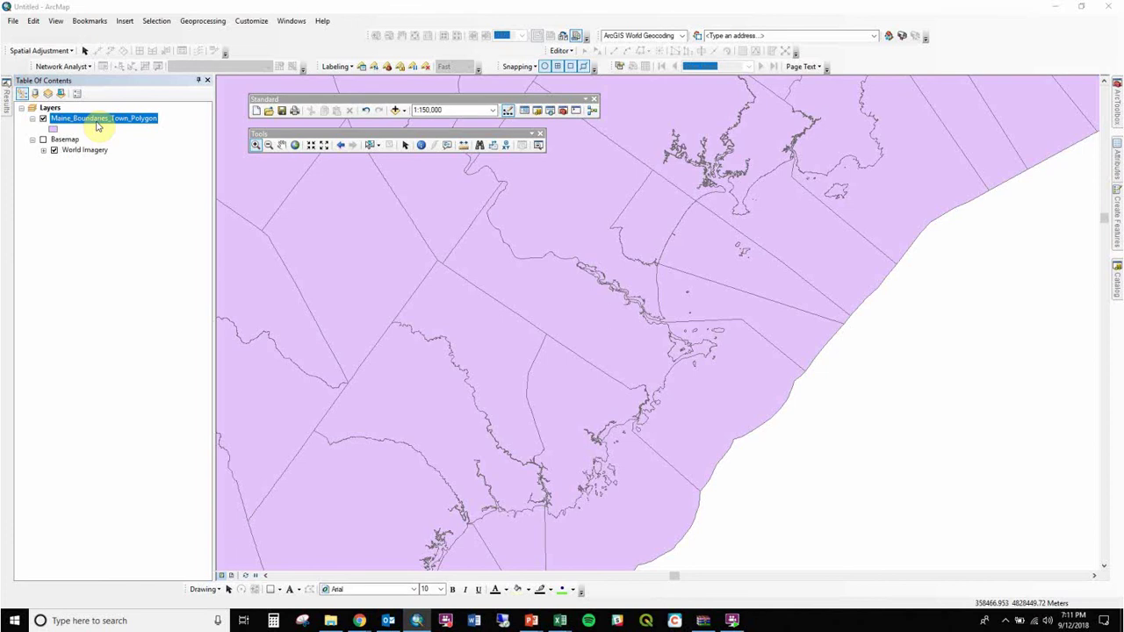
Try placing Maine_Boundaries_Town_Polygon below World Imagery in the Basemap group, and move it back to the top of the layer list
{"action": "left_click_drag", "start_coordinate": [93, 117], "coordinate": [92, 164]}
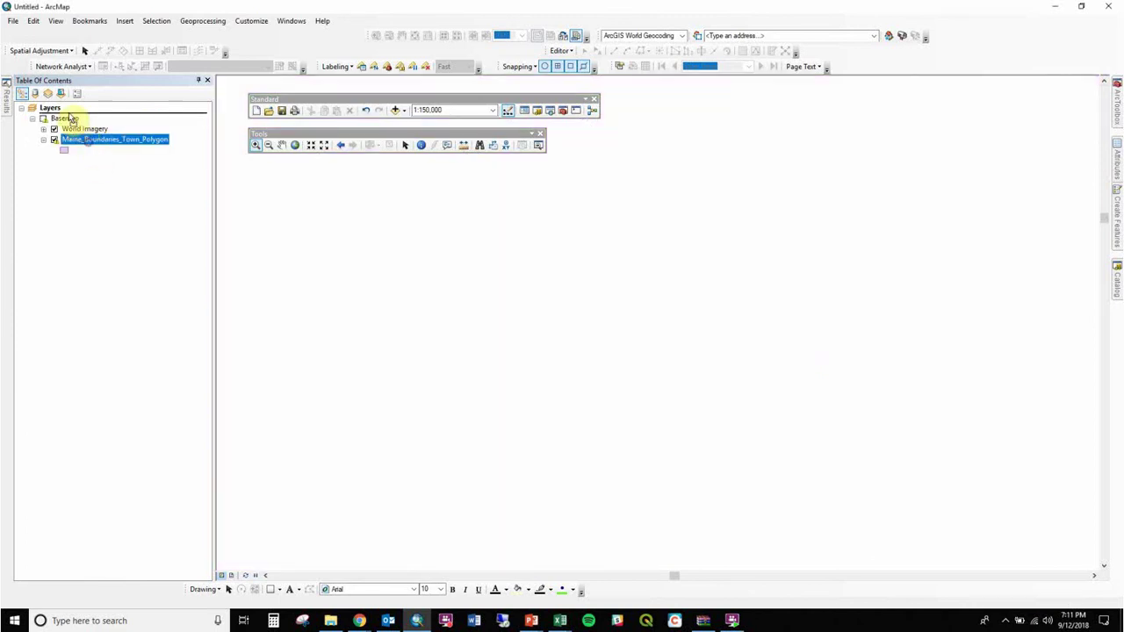
{"action": "left_click_drag", "start_coordinate": [70, 118], "coordinate": [70, 117]}
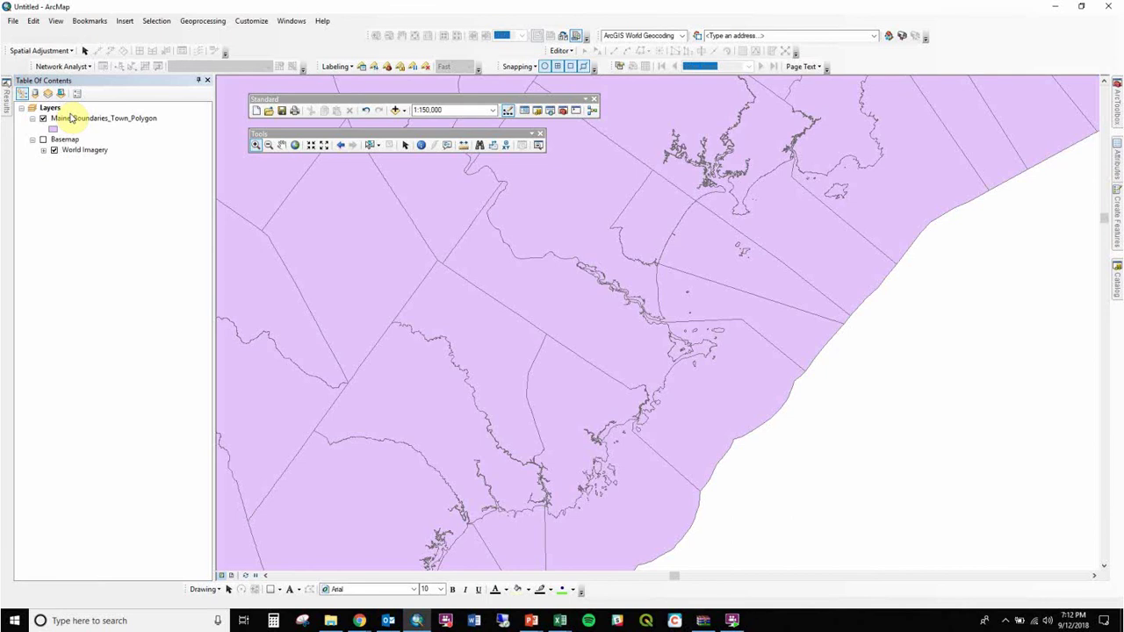
Open the attribute table of Maine_Boundaries_Town_Polygon, shift its window toward the upper map area, and browse down through its records
{"action": "right_click", "coordinate": [75, 120]}
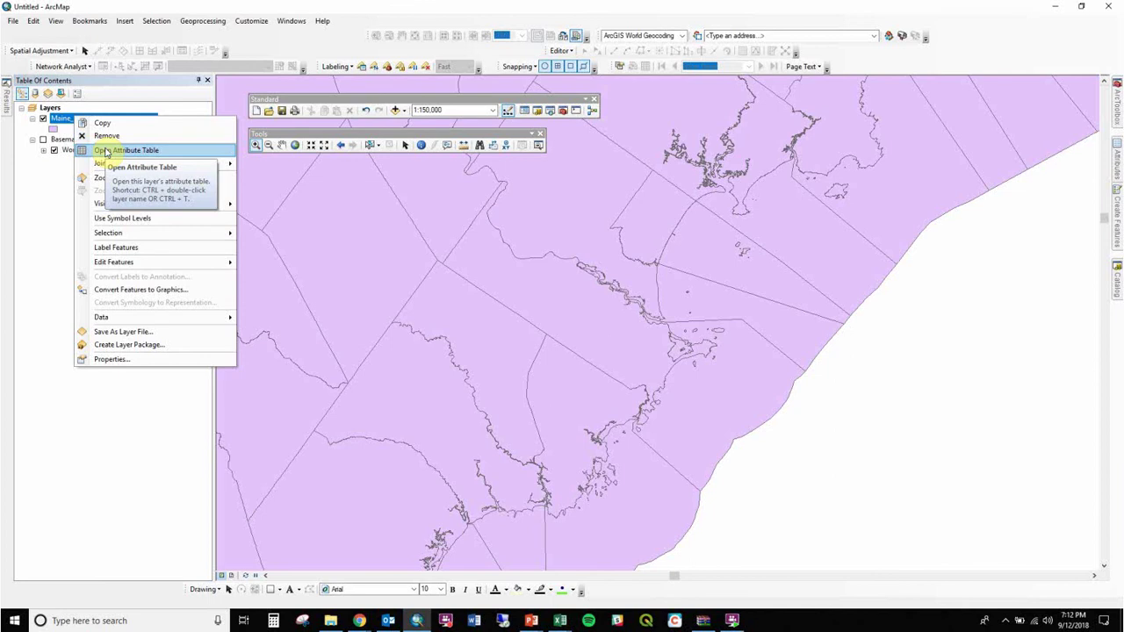
{"action": "left_click", "coordinate": [105, 152]}
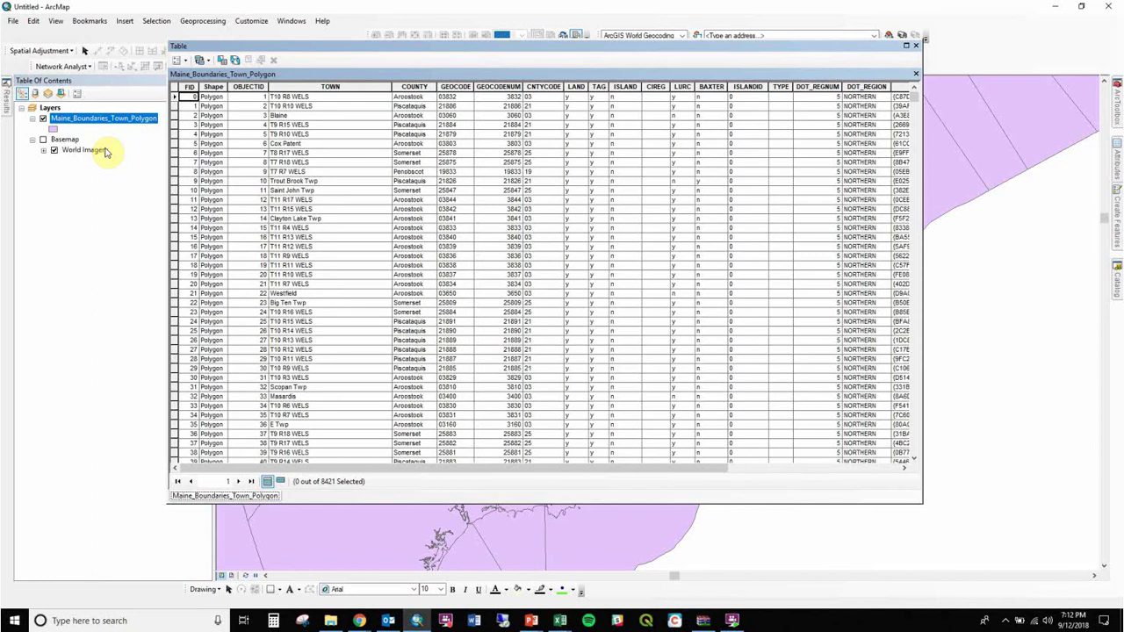
{"action": "left_click_drag", "start_coordinate": [235, 47], "coordinate": [427, 44]}
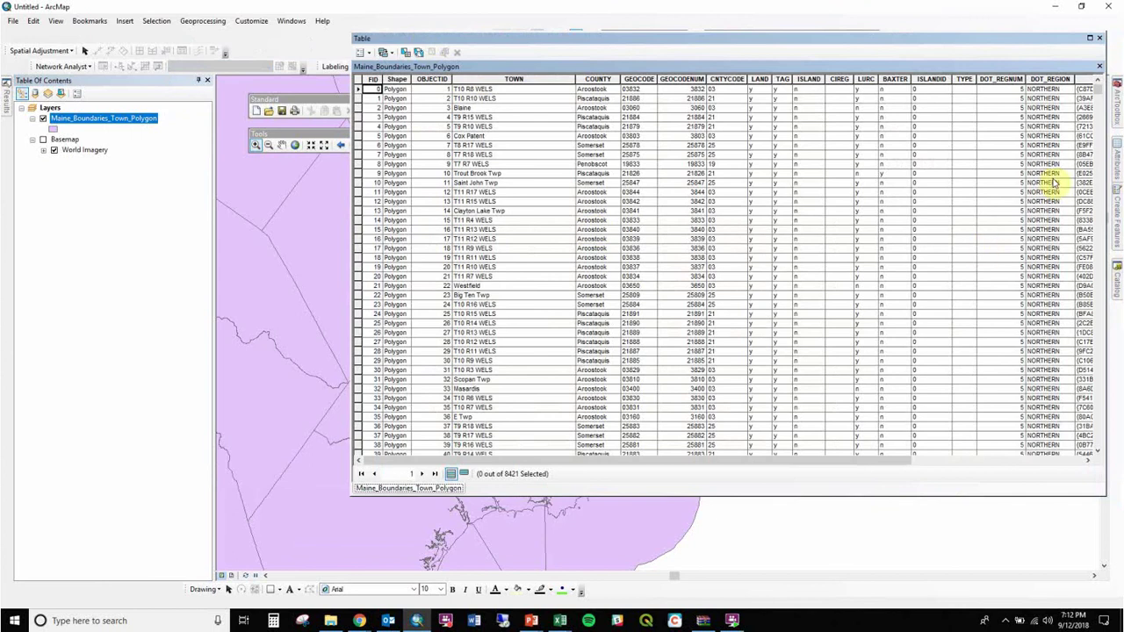
{"action": "left_click_drag", "start_coordinate": [1096, 93], "coordinate": [1106, 201]}
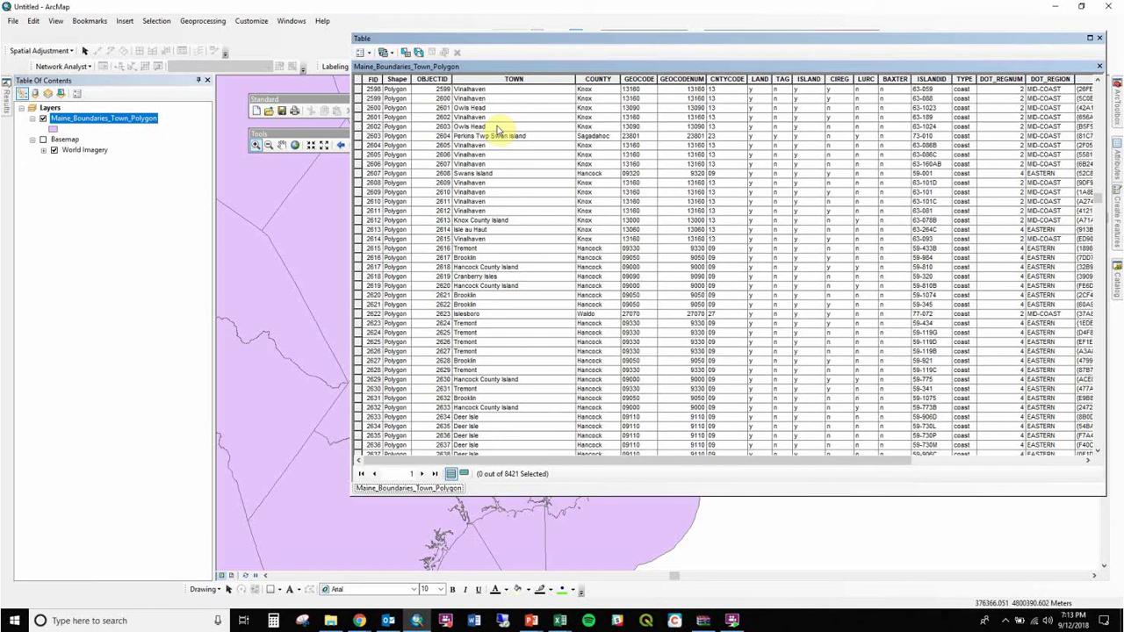
Sort the table ascending by TOWN, select the Biddeford records from FID 5834 through 6781, and close the table
{"action": "right_click", "coordinate": [504, 79]}
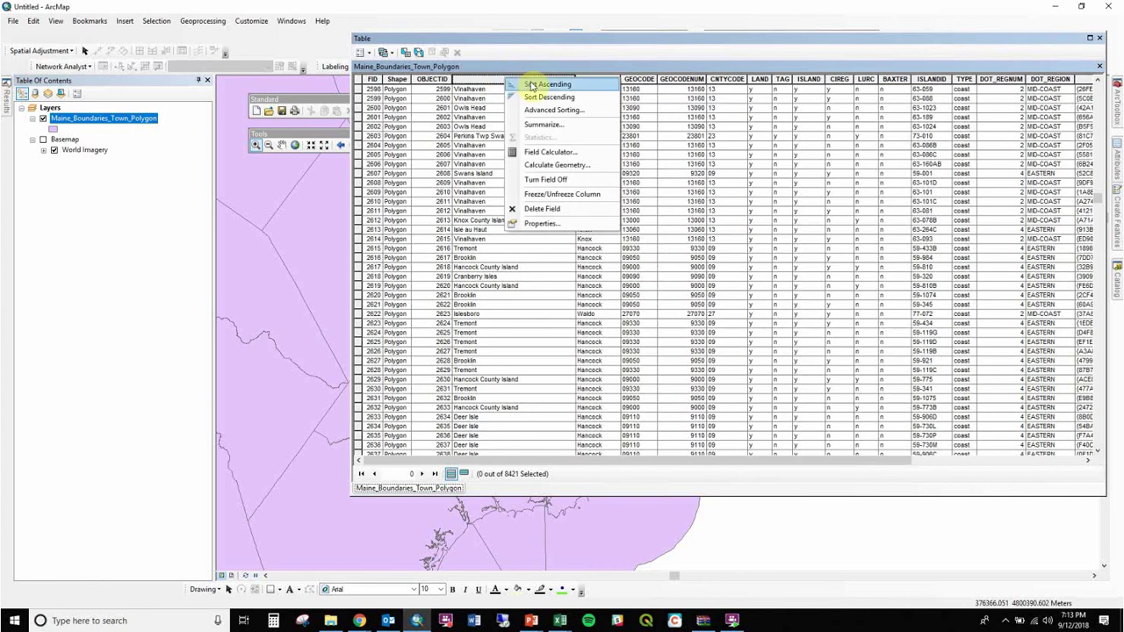
{"action": "left_click", "coordinate": [531, 85]}
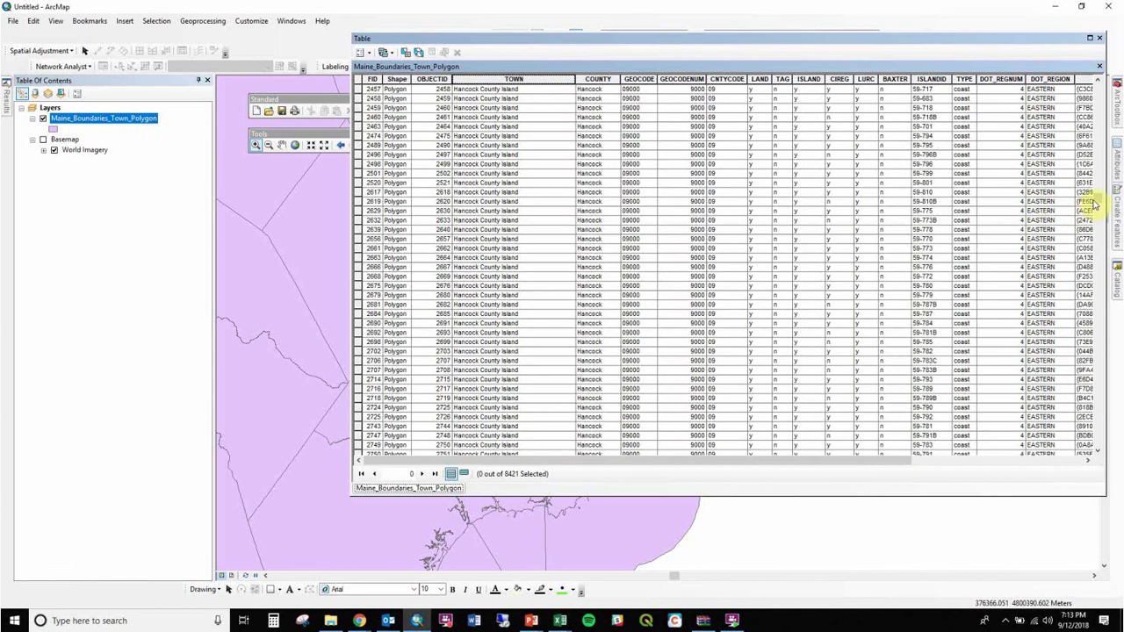
{"action": "left_click_drag", "start_coordinate": [1094, 202], "coordinate": [1091, 113]}
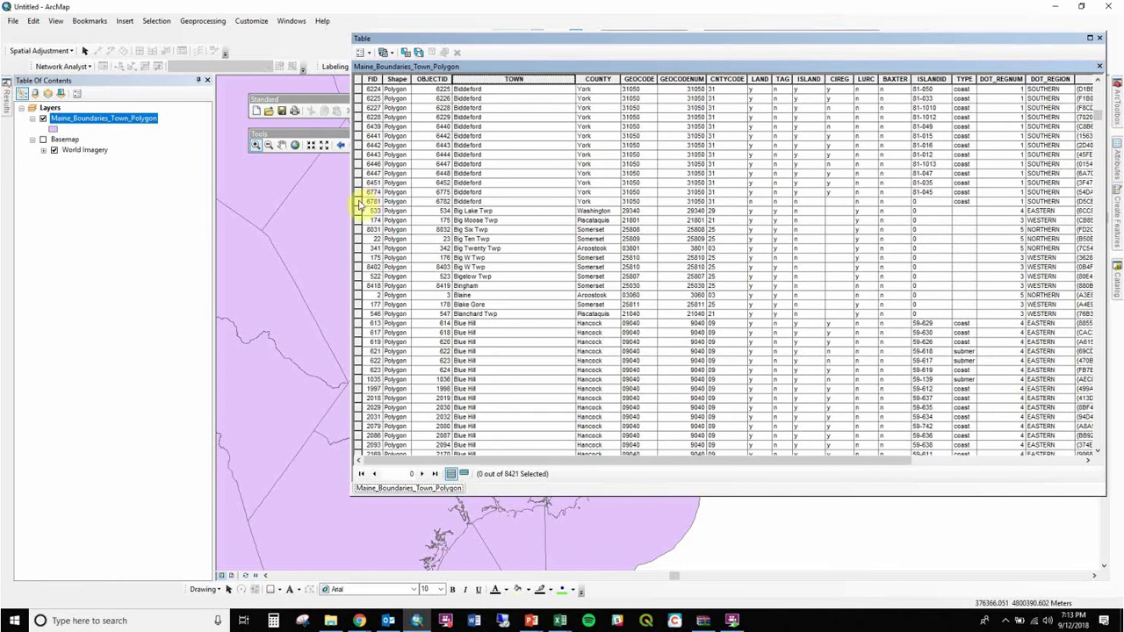
{"action": "left_click_drag", "start_coordinate": [360, 204], "coordinate": [353, 182]}
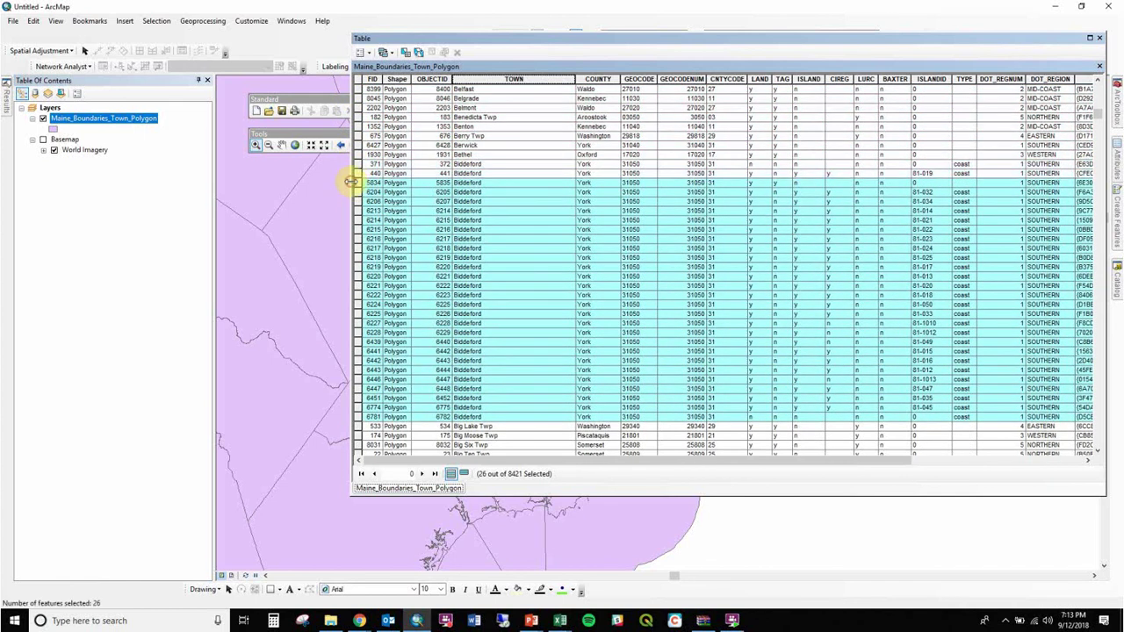
{"action": "left_click", "coordinate": [1098, 37]}
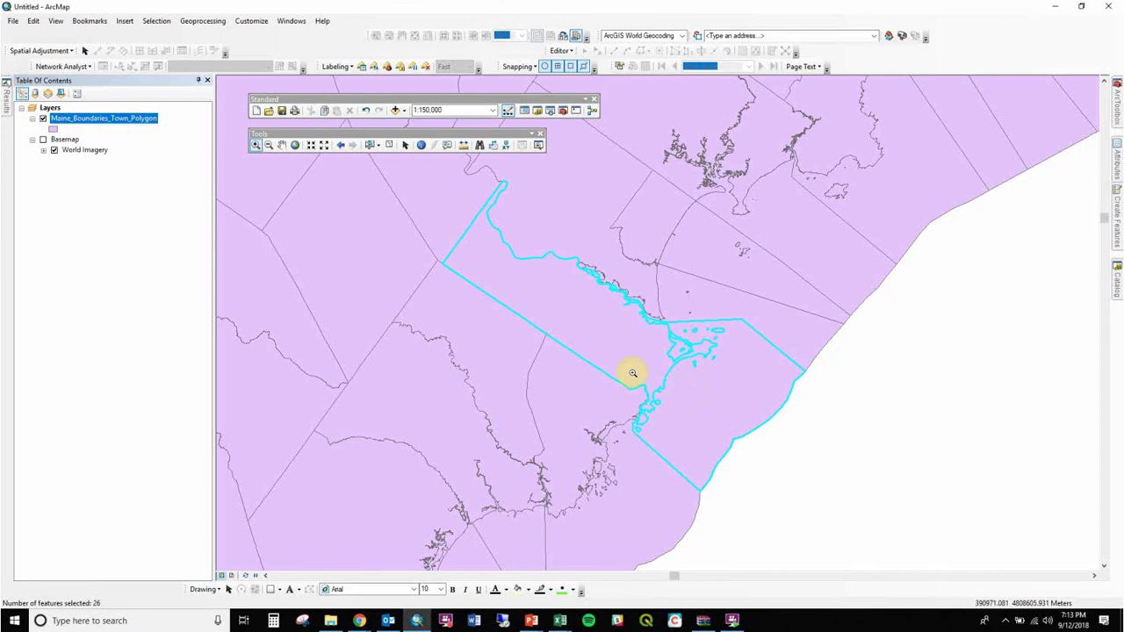
Reopen the Maine_Boundaries_Town_Polygon attribute table, move it aside to view the selected polygons, and place it back over the map
{"action": "right_click", "coordinate": [110, 119]}
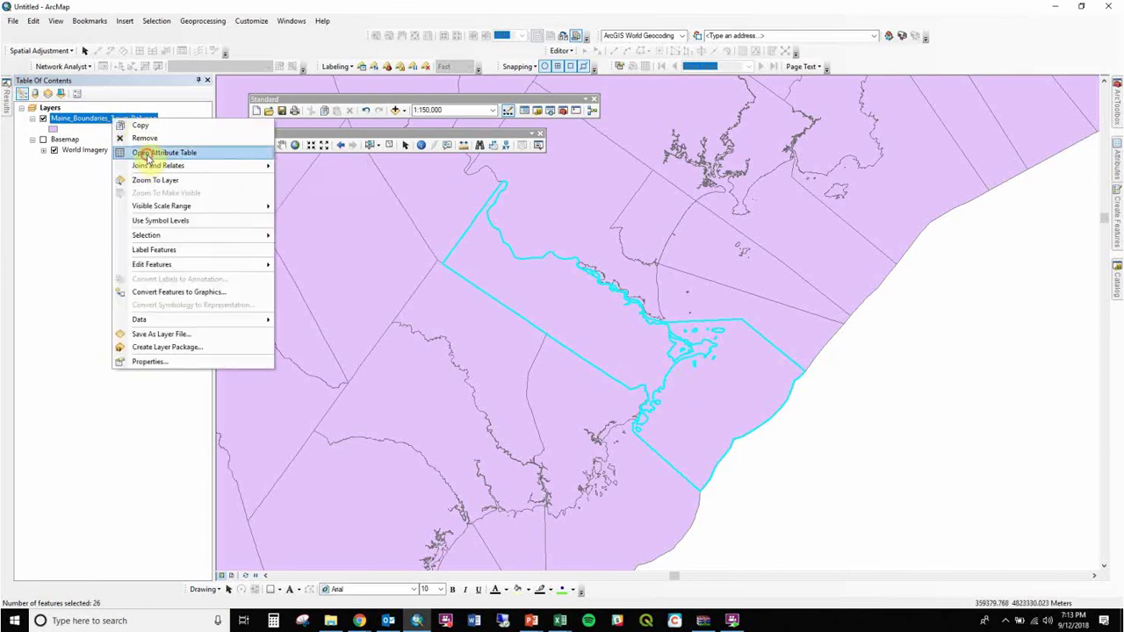
{"action": "left_click", "coordinate": [149, 153]}
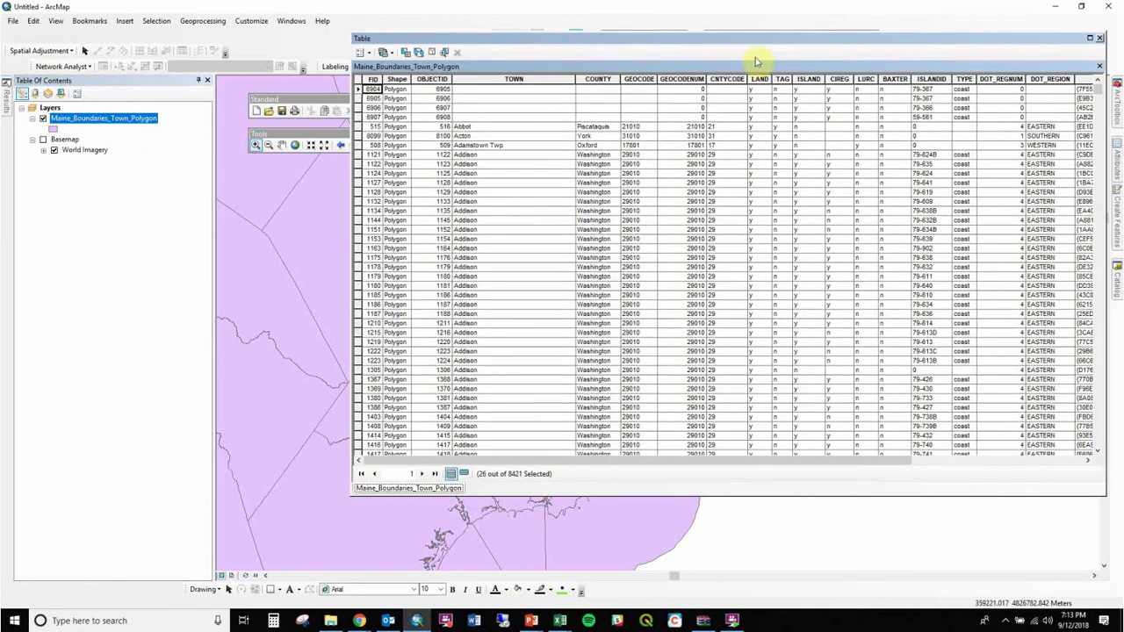
{"action": "left_click_drag", "start_coordinate": [712, 43], "coordinate": [903, 516]}
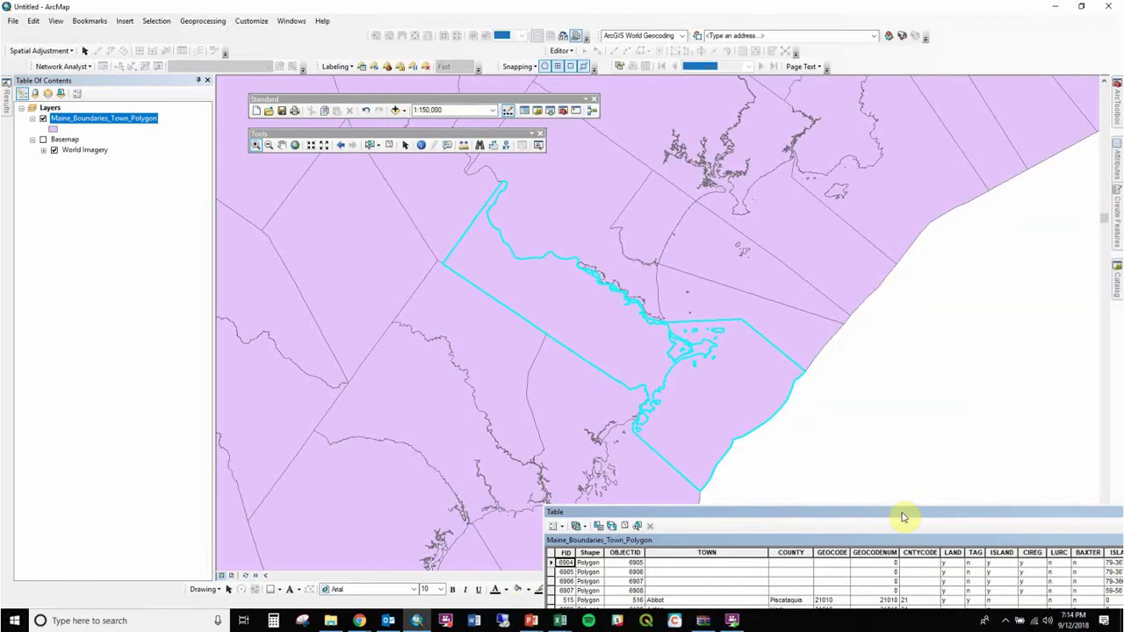
{"action": "left_click_drag", "start_coordinate": [903, 516], "coordinate": [676, 95]}
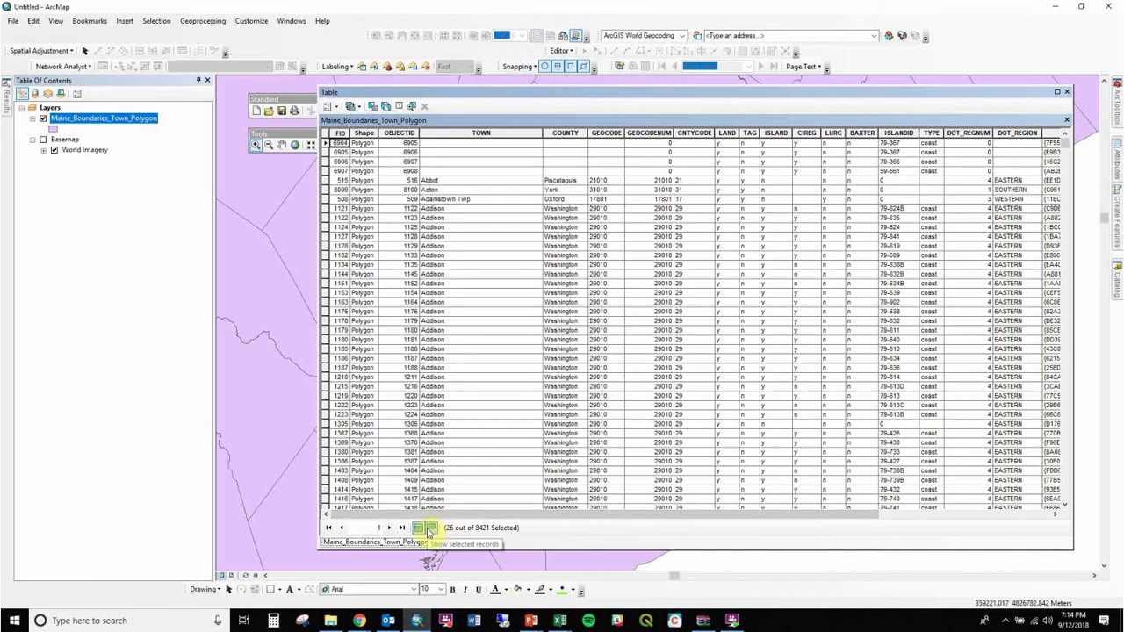
Show only the selected Biddeford records in the table and highlight the coast-type rows from FID 6204 through 6781
{"action": "left_click", "coordinate": [430, 530]}
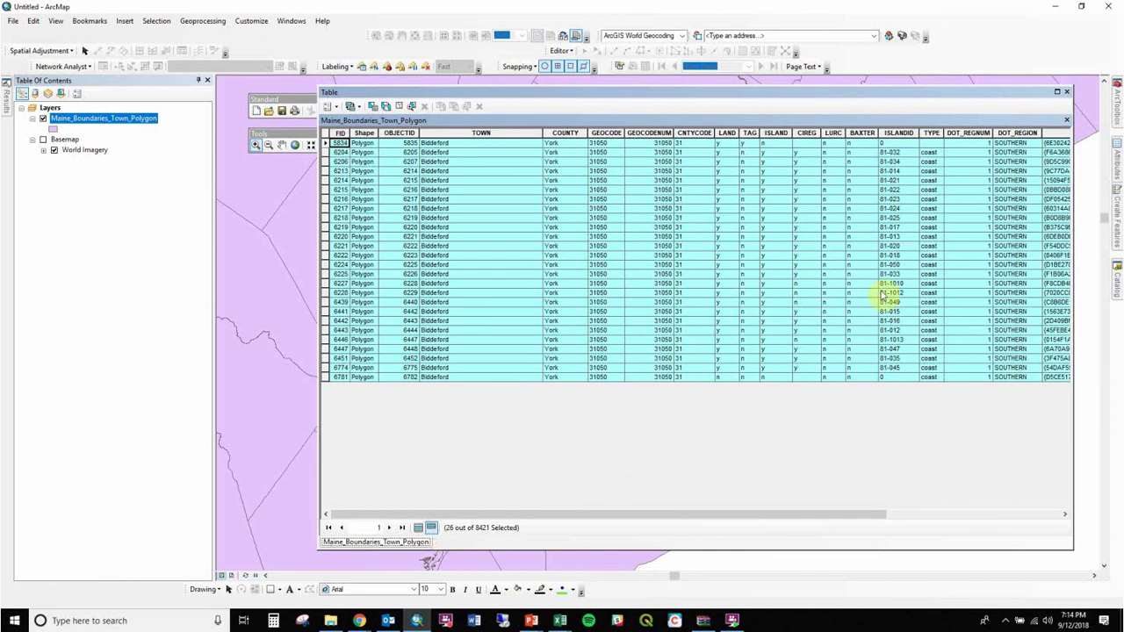
{"action": "left_click", "coordinate": [928, 153]}
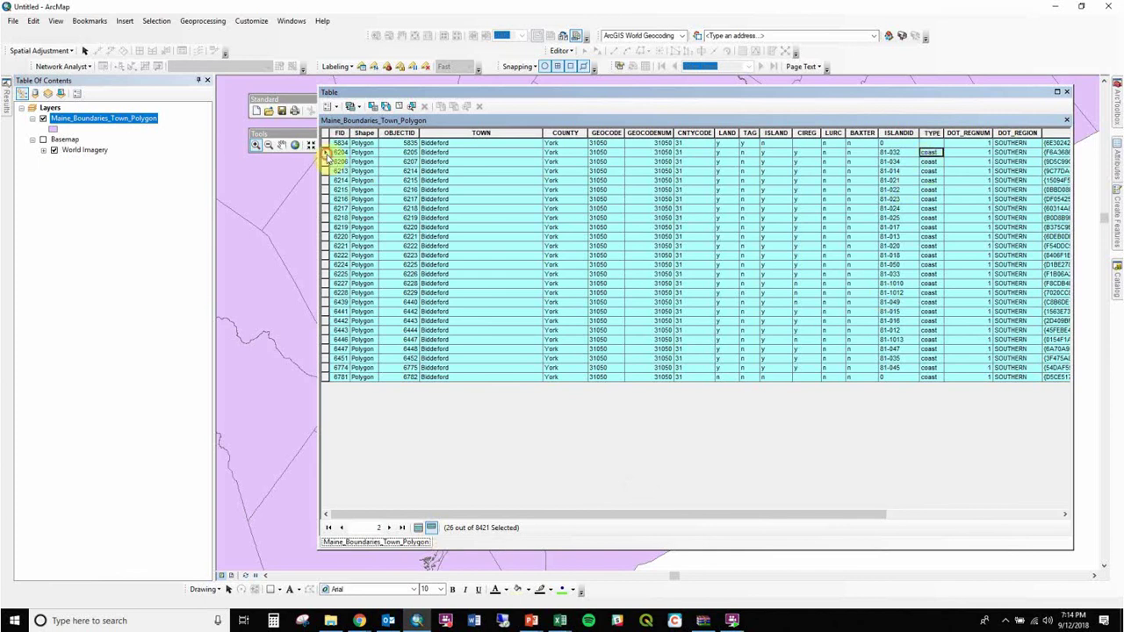
{"action": "left_click_drag", "start_coordinate": [325, 152], "coordinate": [327, 378]}
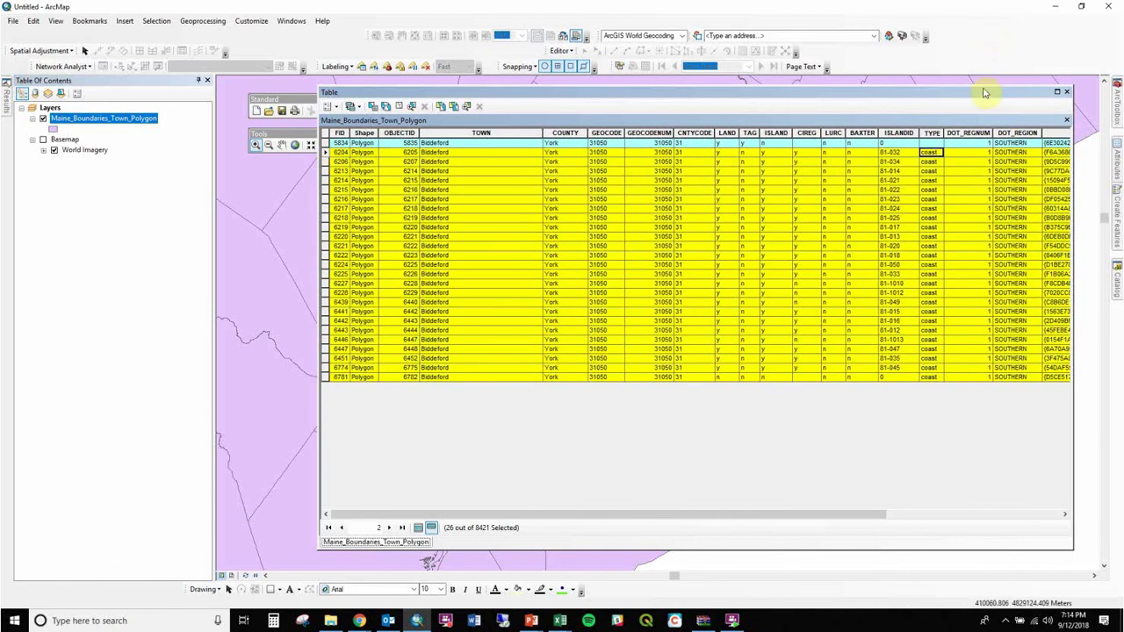
Move the table aside to examine Biddeford's highlighted coast polygons at closer range, and place the table back over the map
{"action": "left_click_drag", "start_coordinate": [983, 93], "coordinate": [904, 500]}
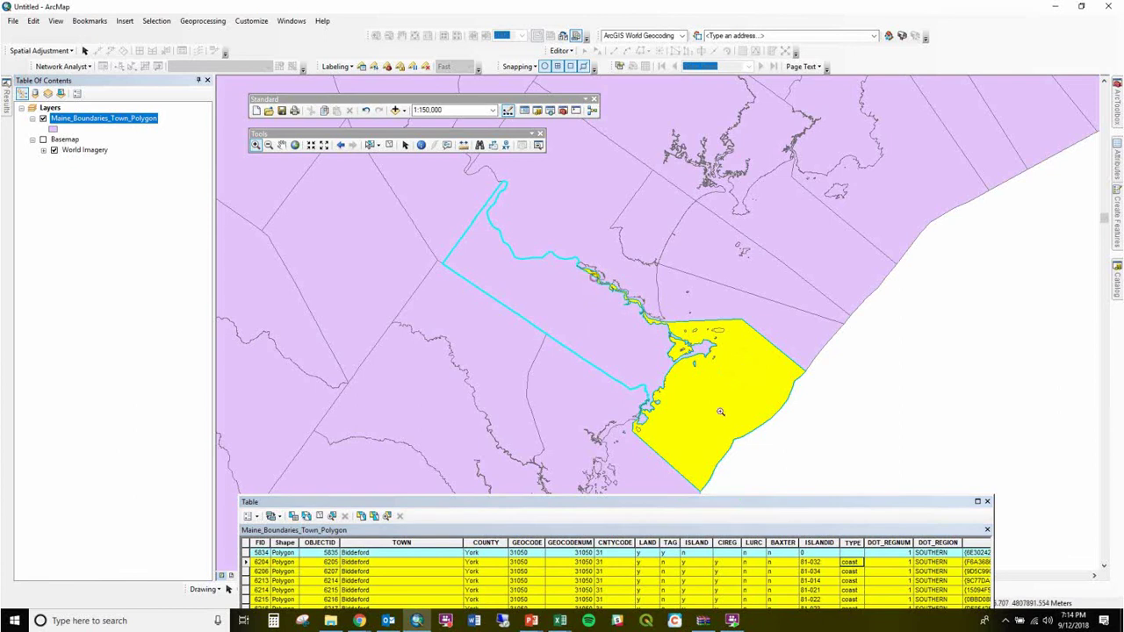
{"action": "left_click", "coordinate": [747, 437]}
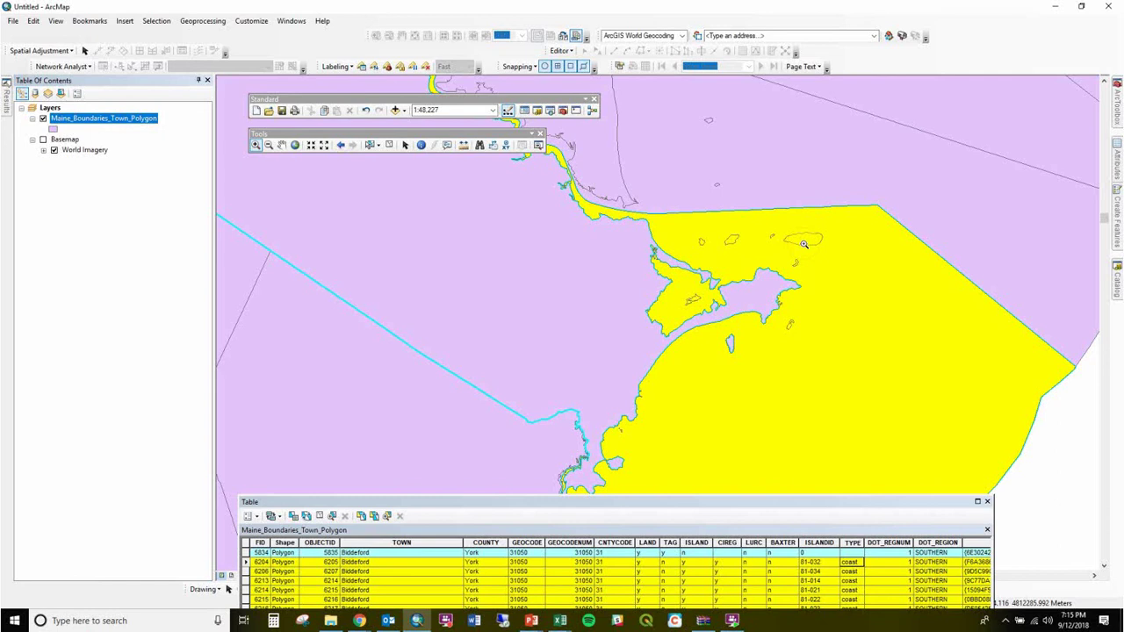
{"action": "left_click_drag", "start_coordinate": [835, 503], "coordinate": [747, 465]}
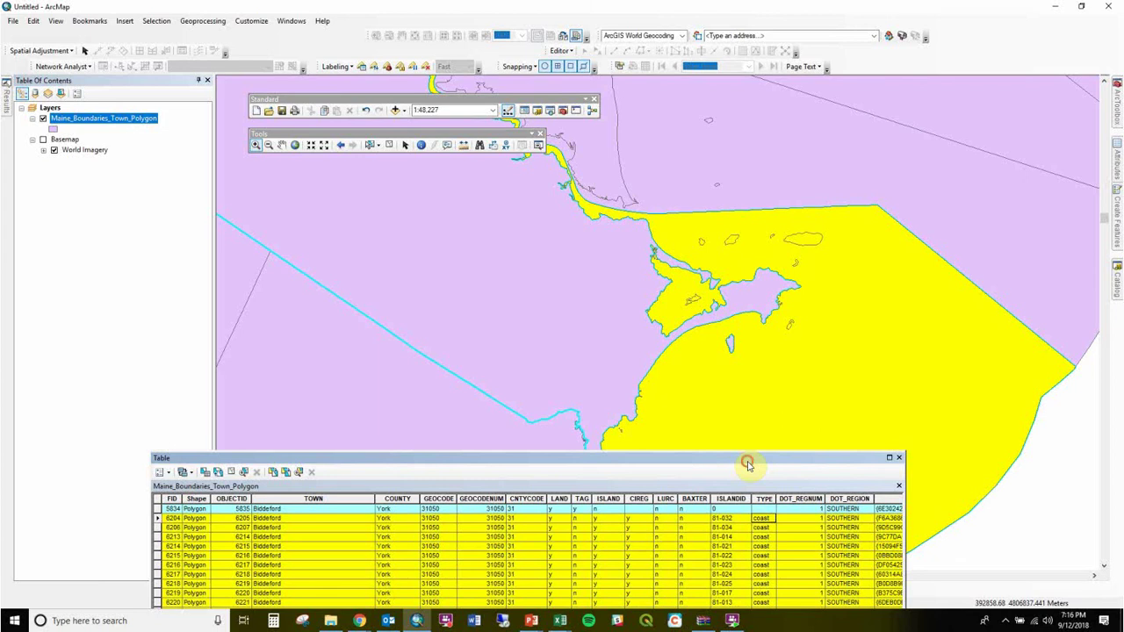
{"action": "left_click_drag", "start_coordinate": [746, 459], "coordinate": [697, 161]}
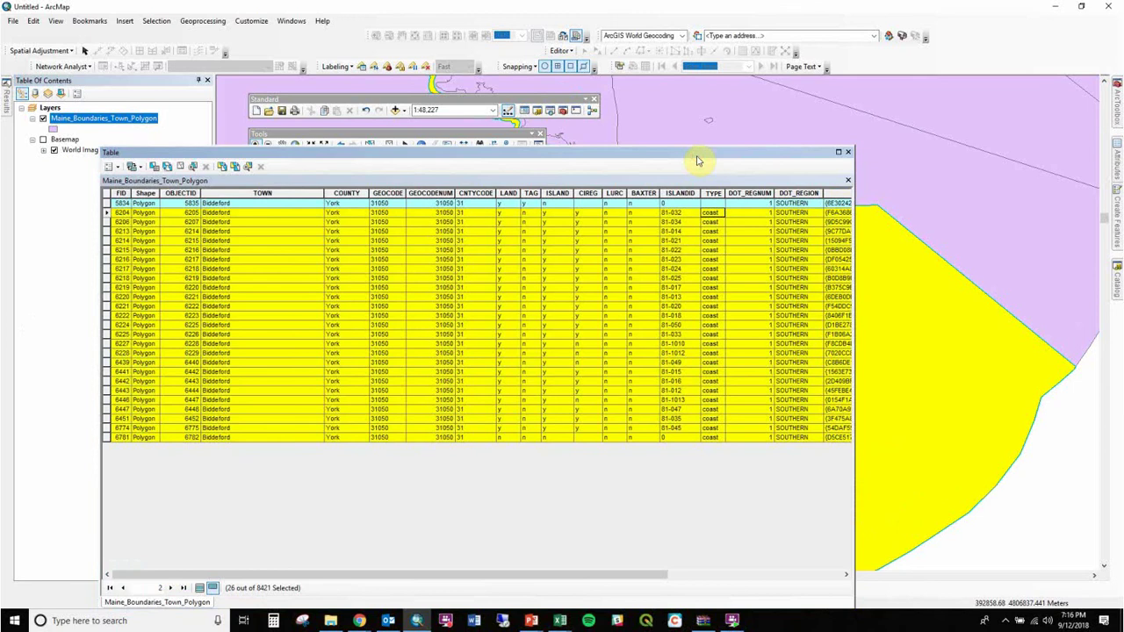